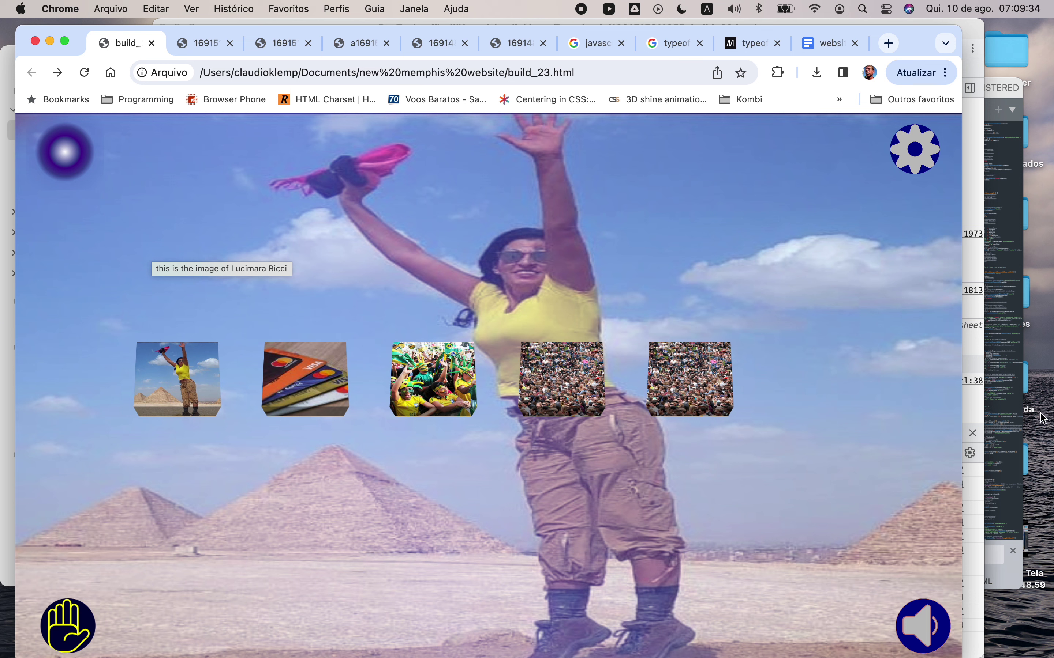
# Open the local memory details from the page settings and review the stored objects and their memory use.
pyautogui.click(914, 147)
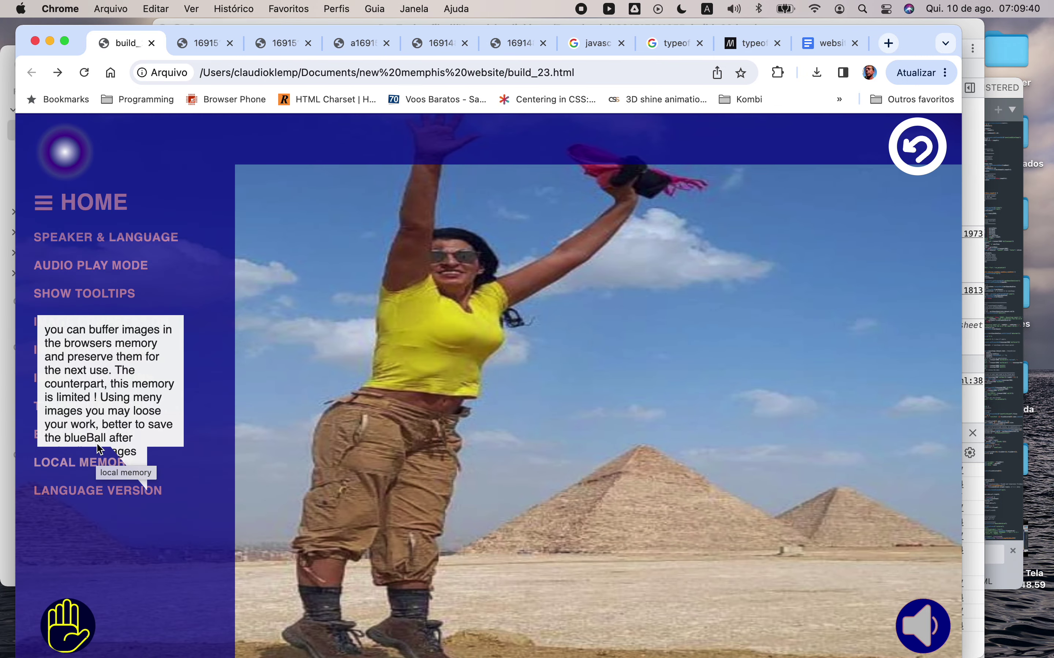
pyautogui.click(61, 441)
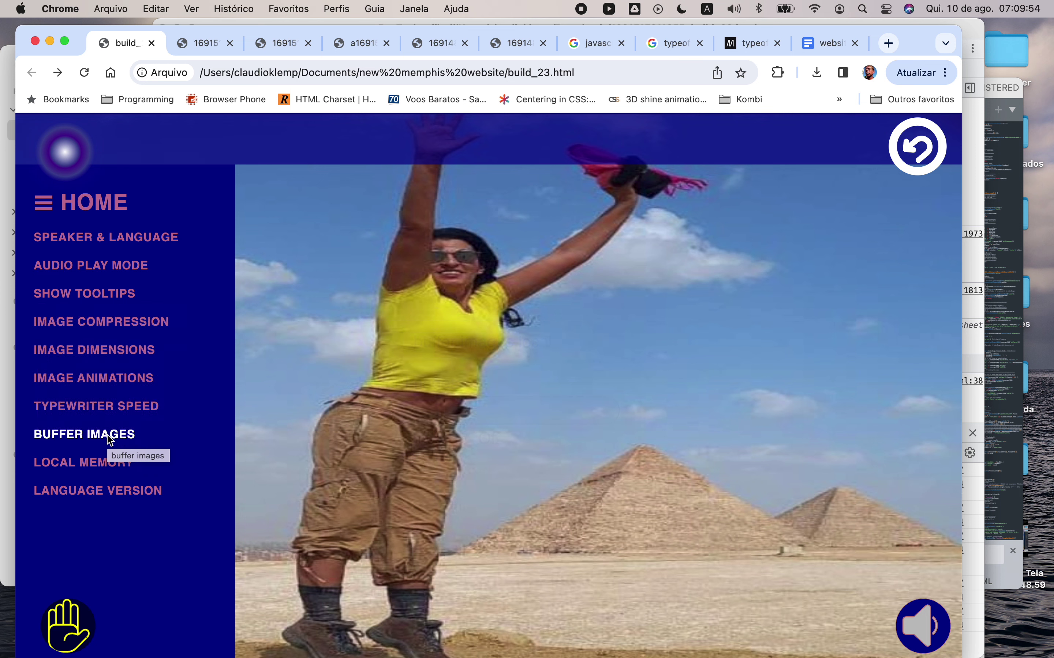
pyautogui.click(94, 466)
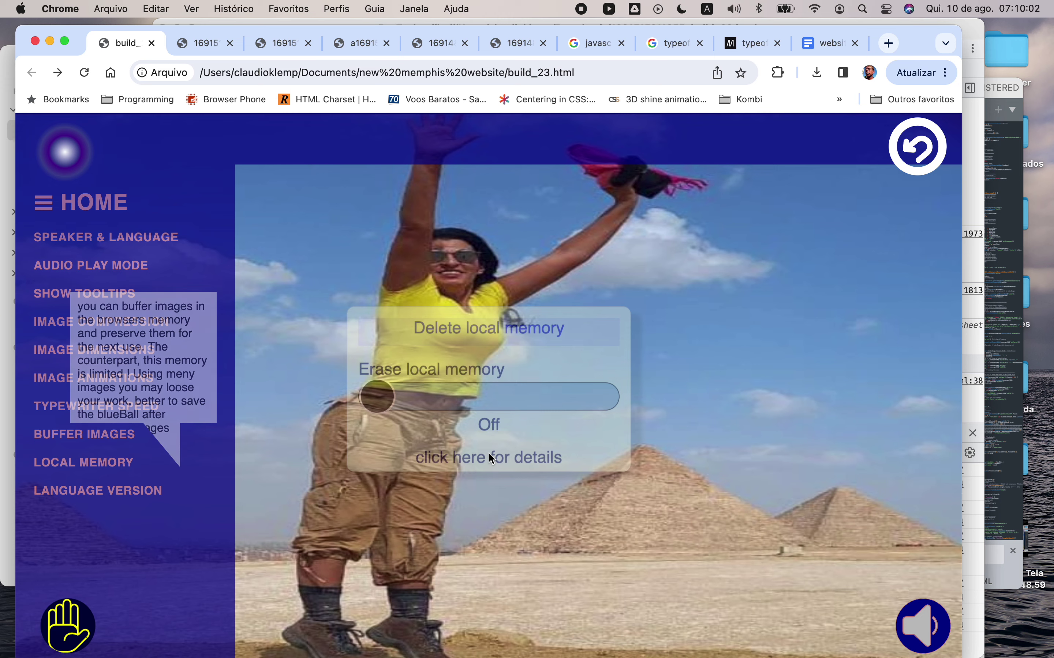
pyautogui.click(490, 457)
pyautogui.scroll(-5, 490, 457)
pyautogui.scroll(-15, 488, 452)
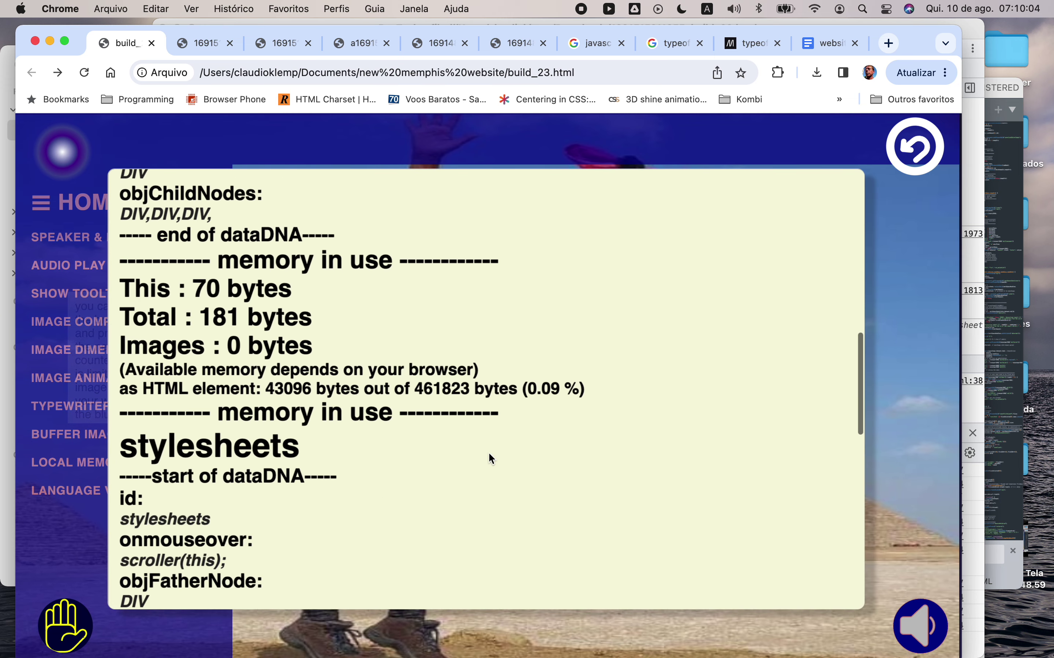
pyautogui.scroll(15, 488, 451)
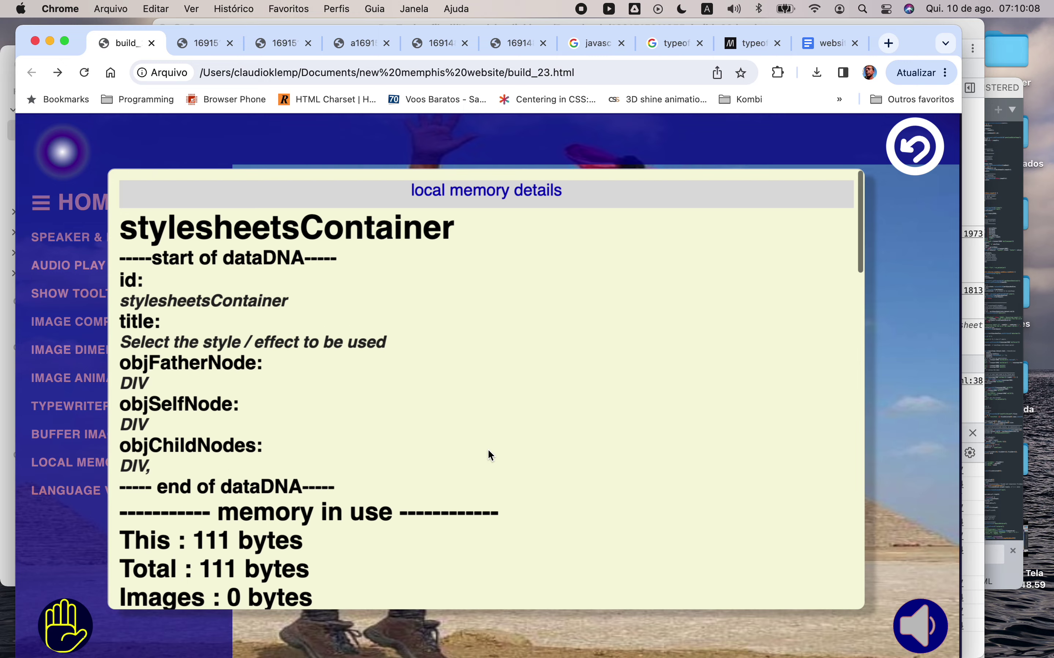
pyautogui.scroll(-15, 488, 451)
pyautogui.scroll(-4, 488, 451)
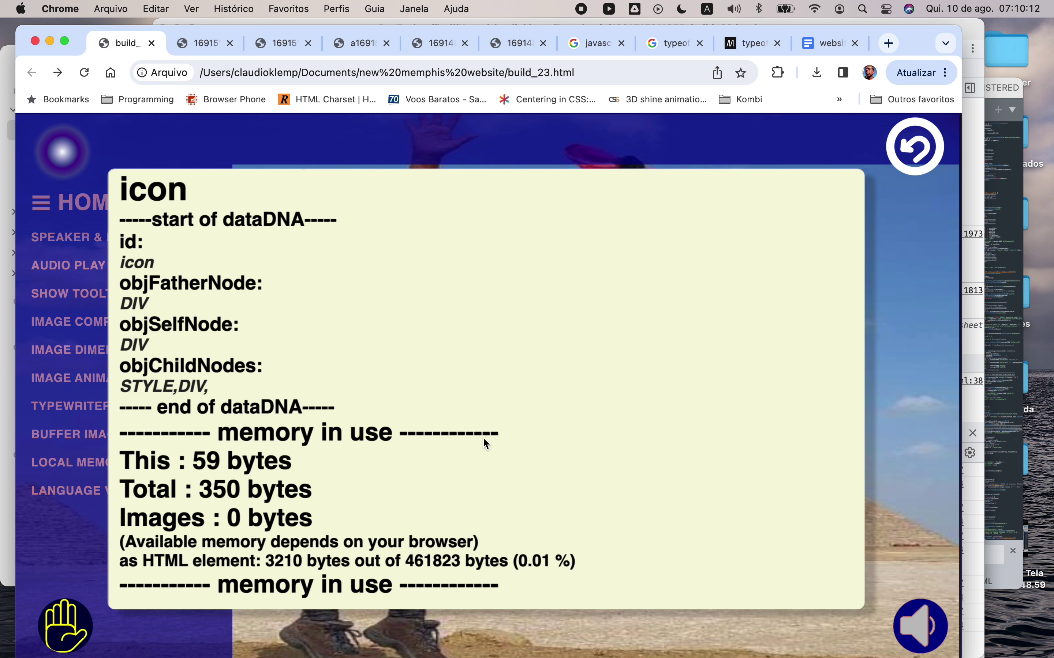
# Close the local memory details and erase the local memory from its settings.
pyautogui.click(529, 342)
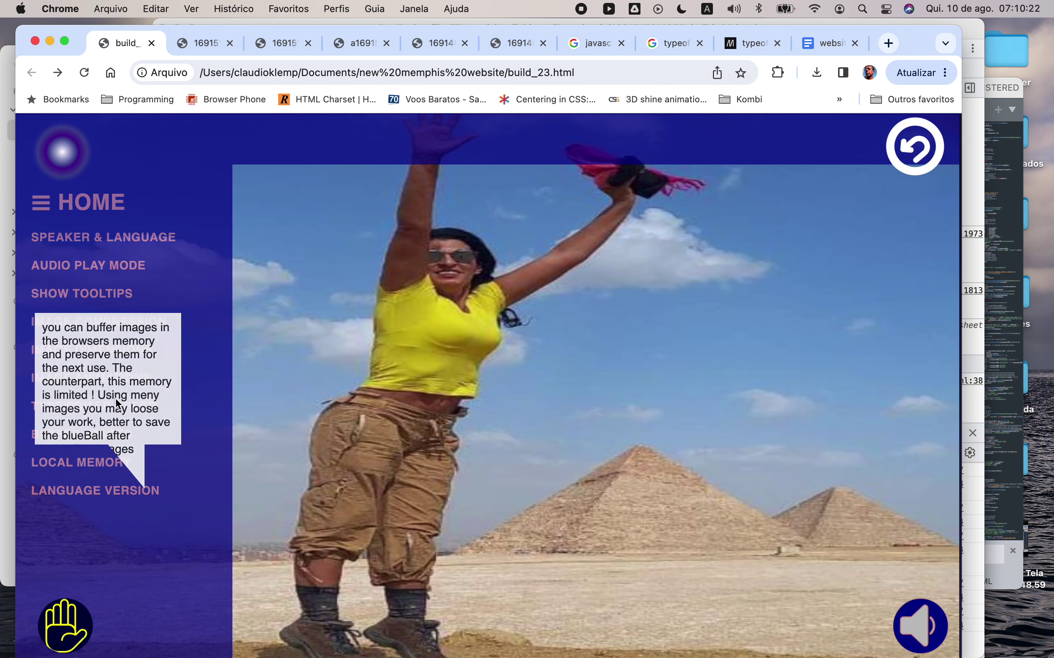
pyautogui.click(83, 464)
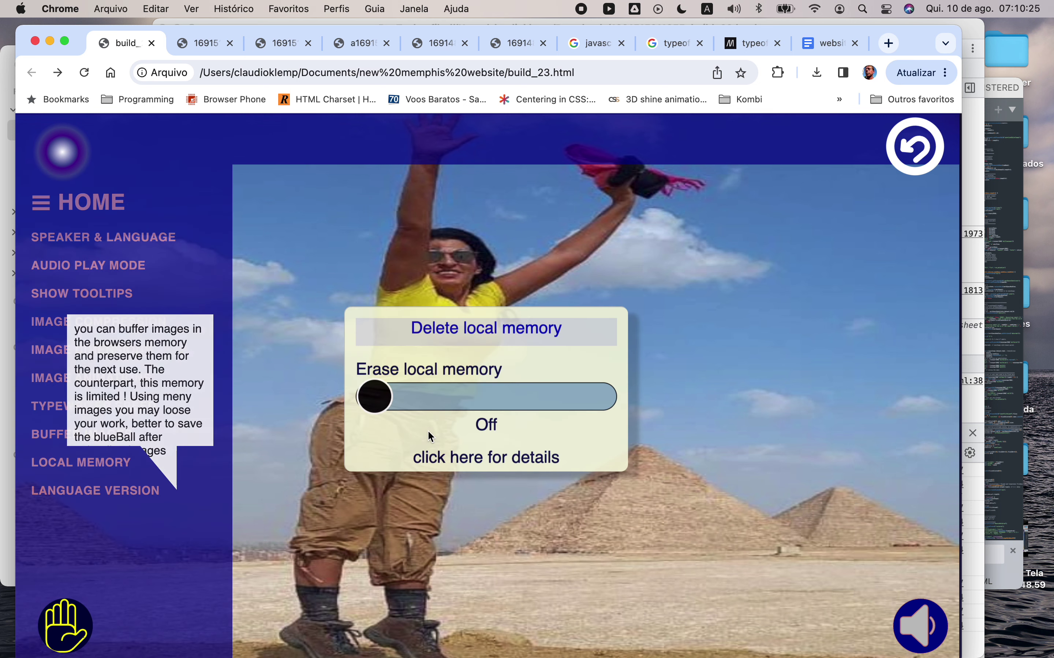
pyautogui.click(592, 398)
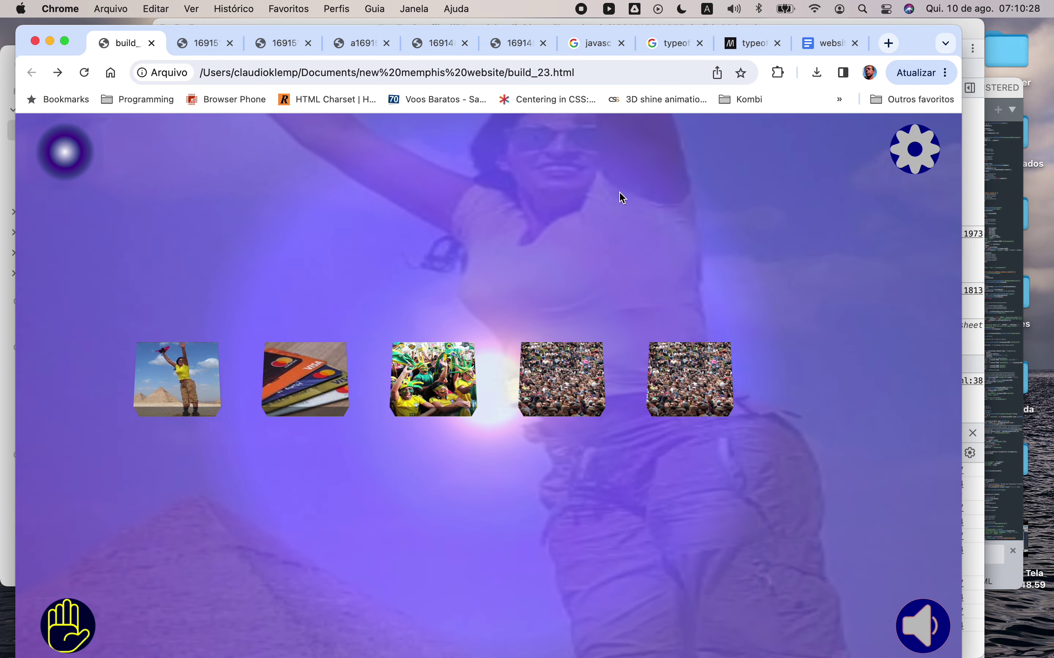
# Reopen the settings and check the local memory details for remaining stored objects.
pyautogui.click(908, 155)
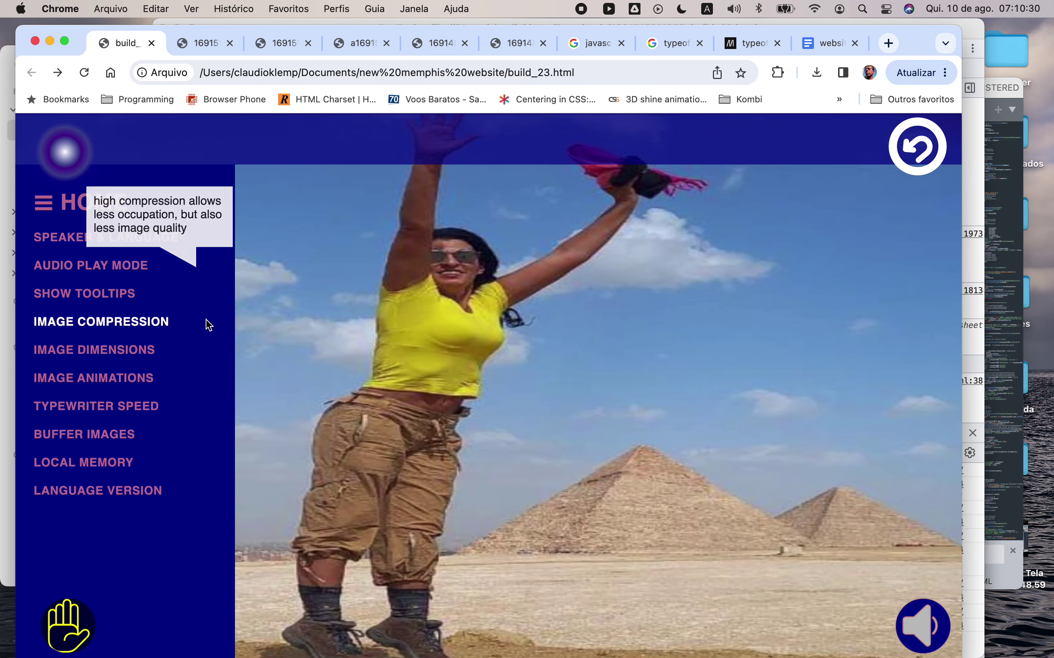
pyautogui.click(81, 463)
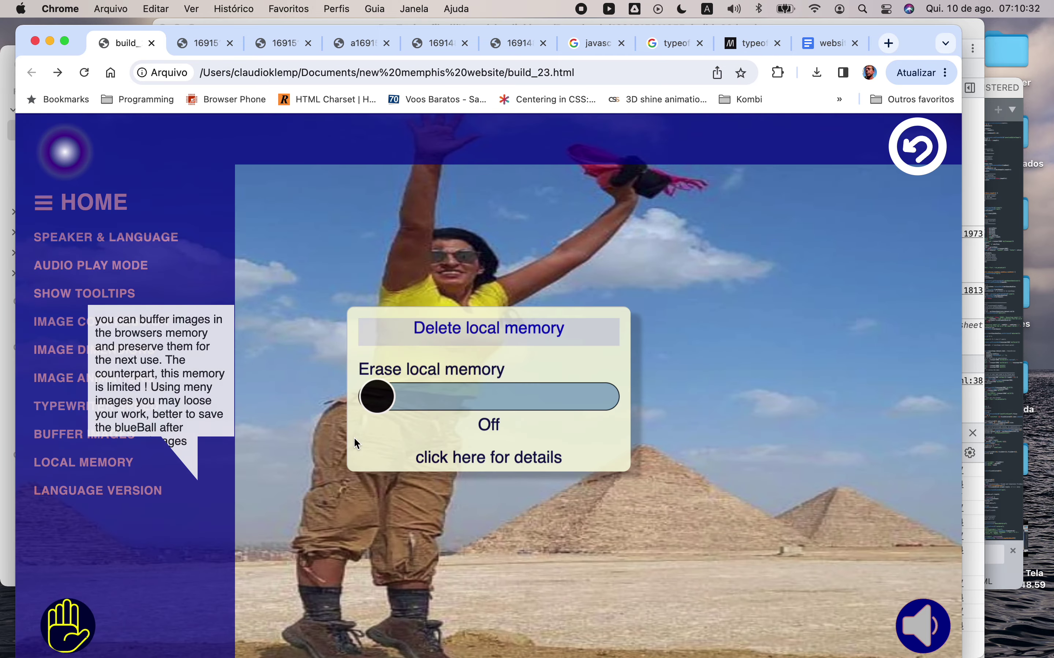
pyautogui.click(472, 461)
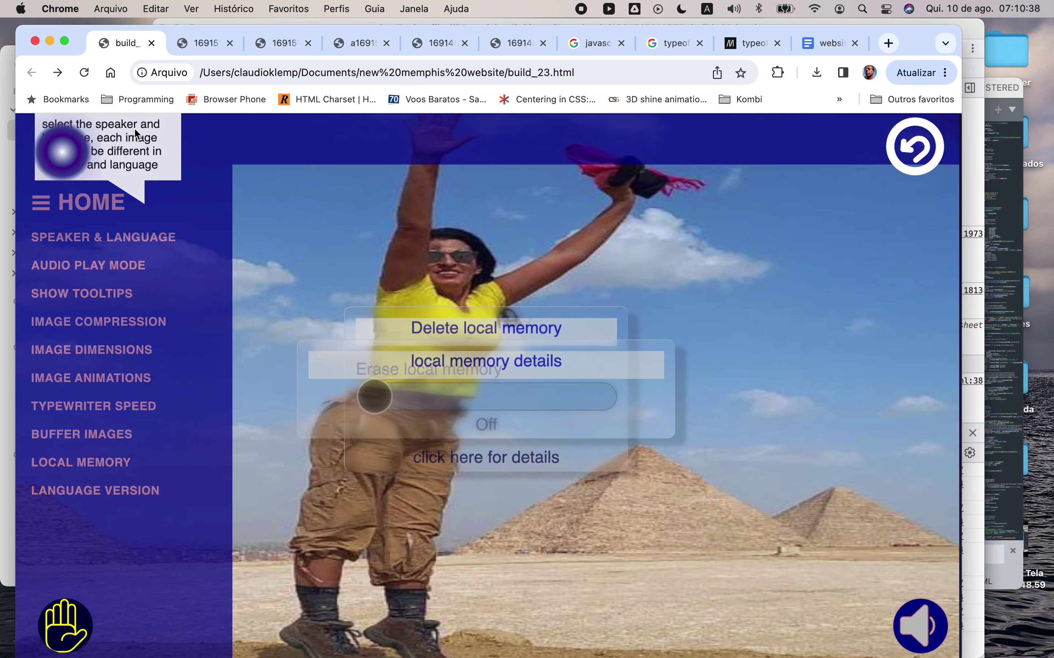
pyautogui.click(205, 43)
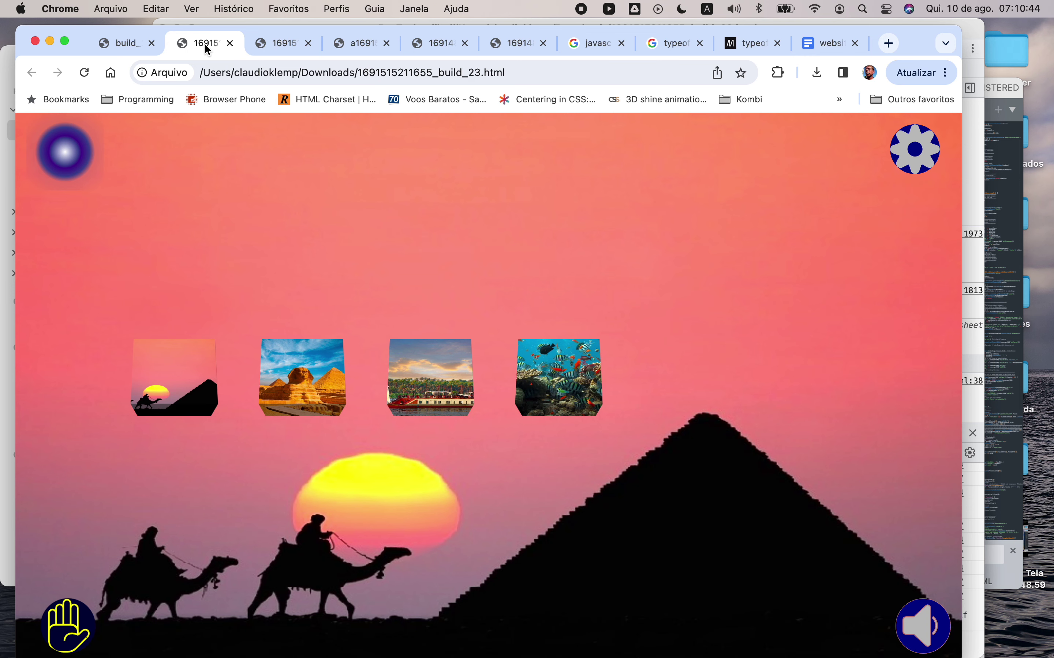
pyautogui.click(134, 48)
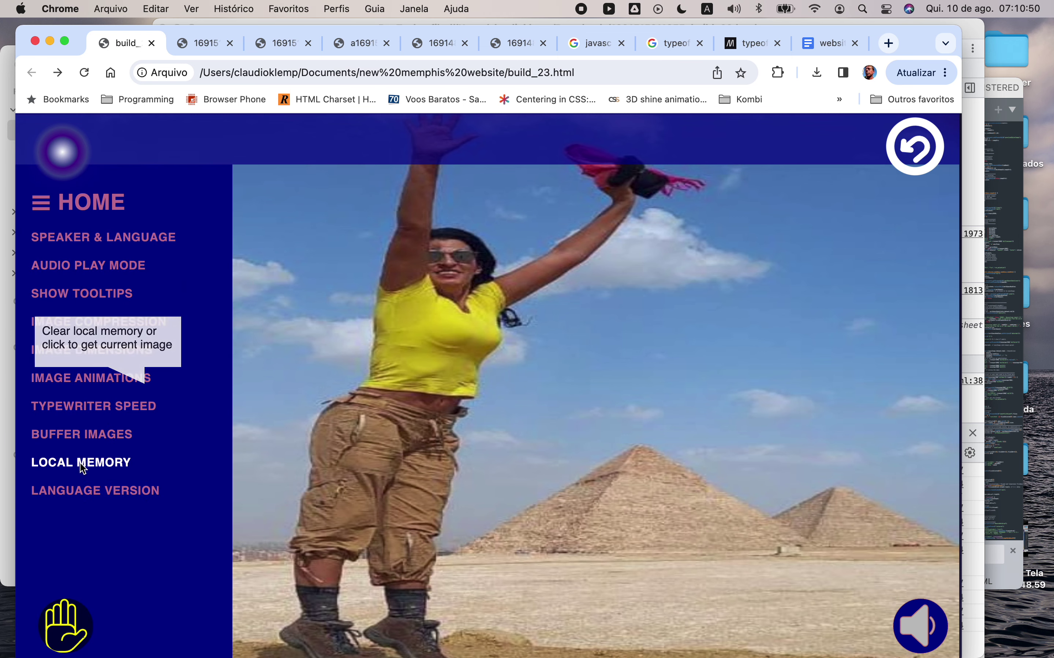
pyautogui.click(82, 465)
pyautogui.click(85, 491)
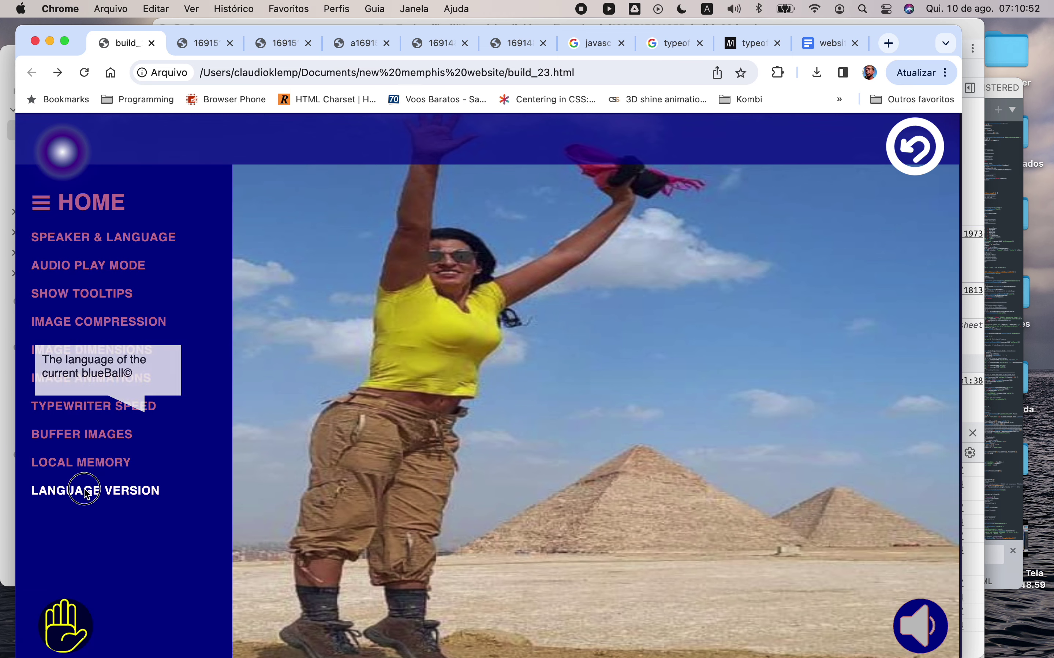
pyautogui.click(85, 463)
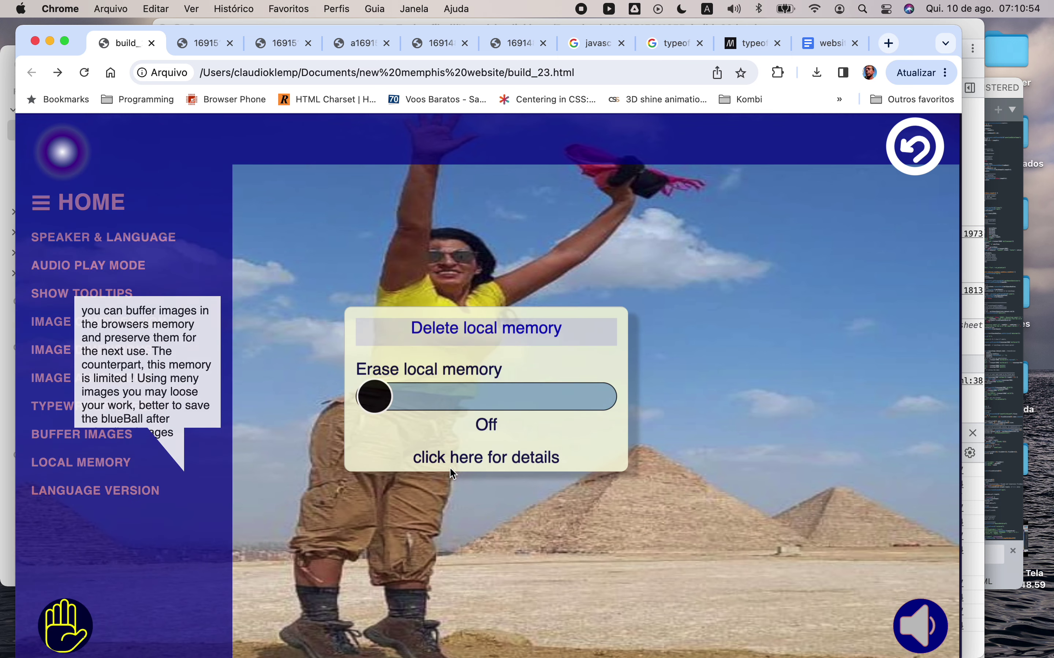
pyautogui.click(480, 462)
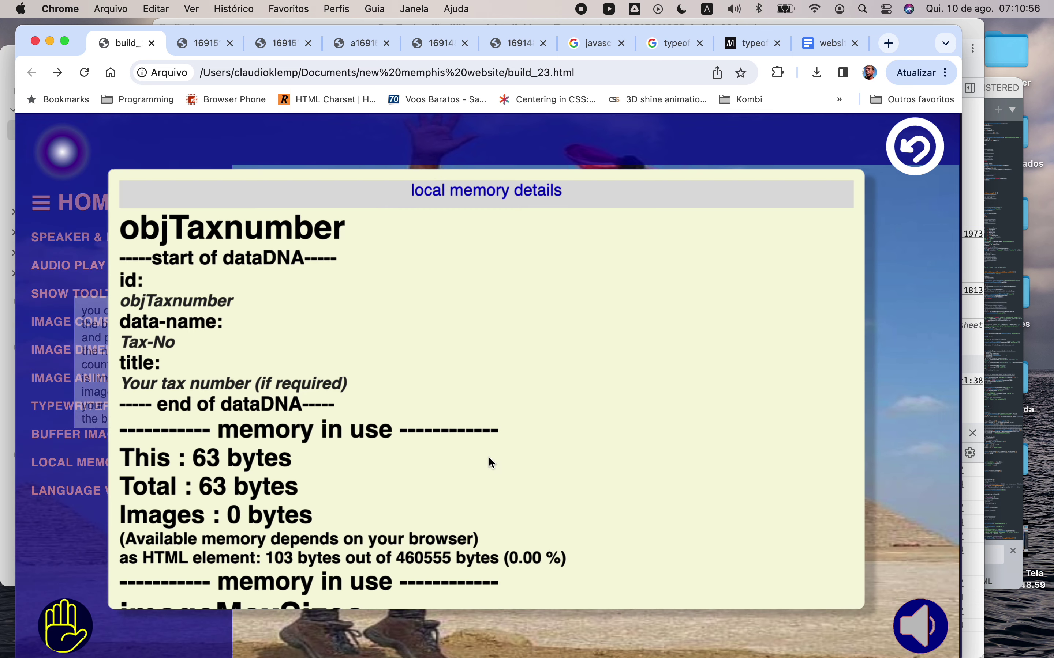
# Examine the long list of stored objects, their dataDNA attributes and their byte usage in the local memory details.
pyautogui.scroll(-15, 489, 444)
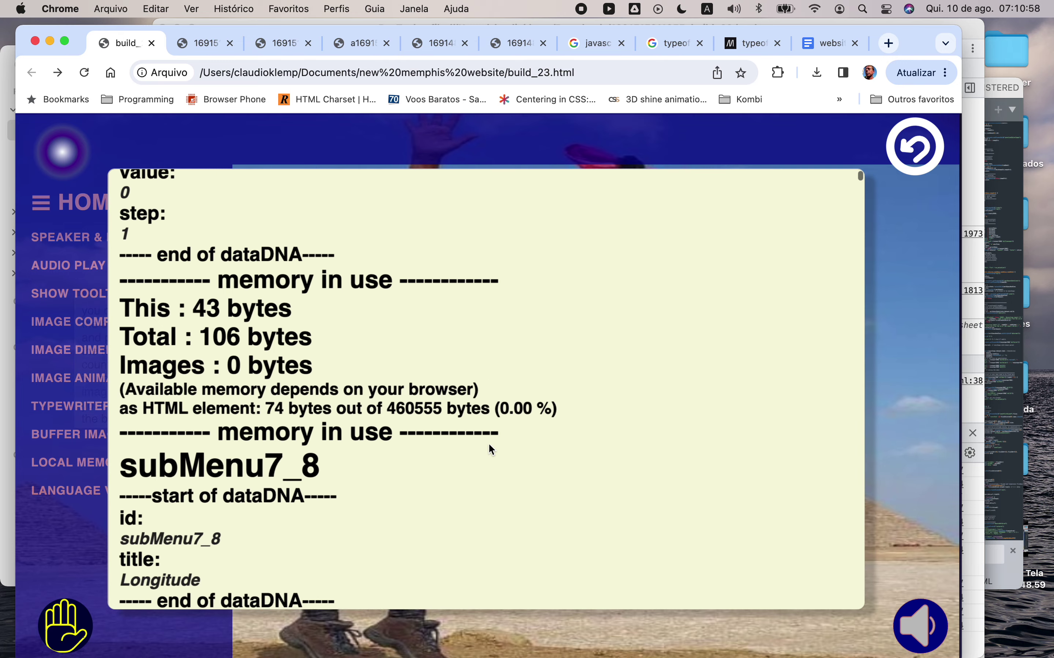
pyautogui.scroll(-15, 488, 443)
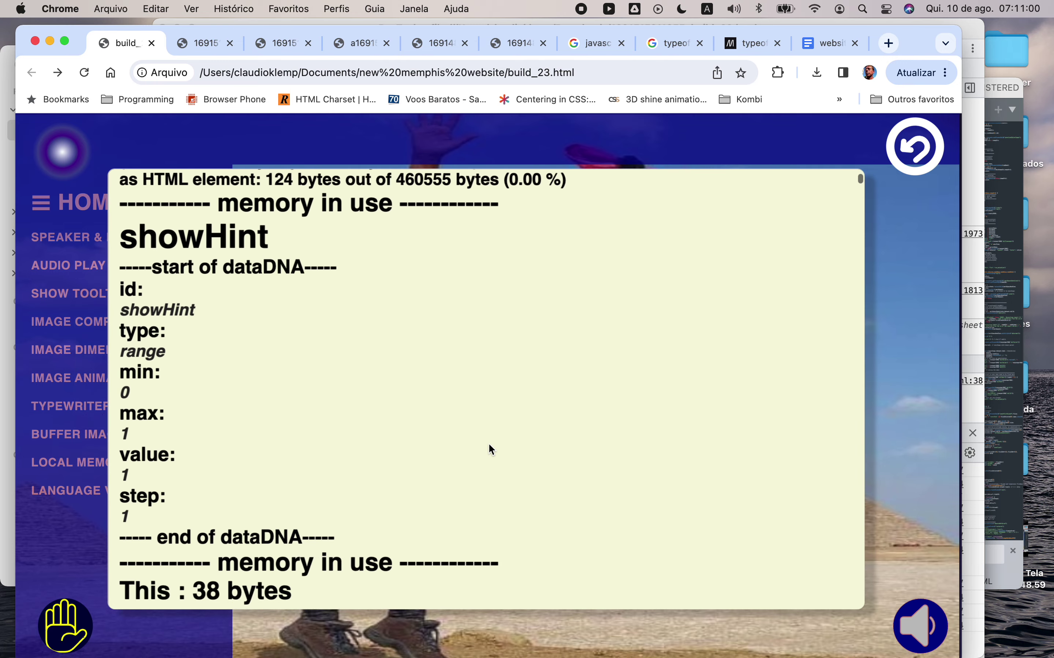
pyautogui.scroll(-15, 488, 443)
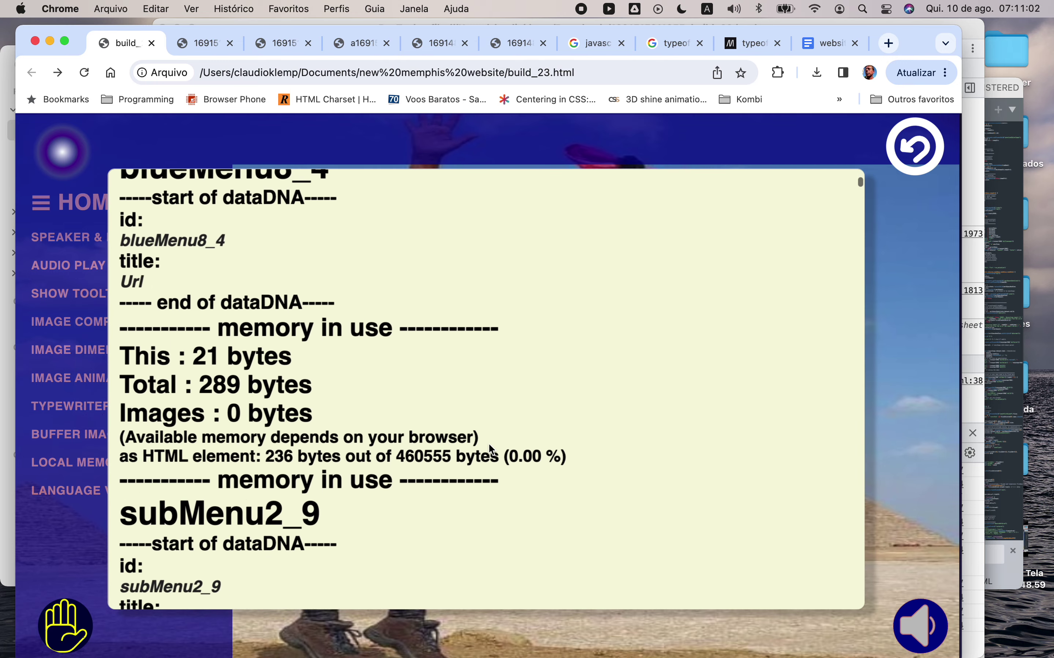
pyautogui.scroll(-15, 488, 443)
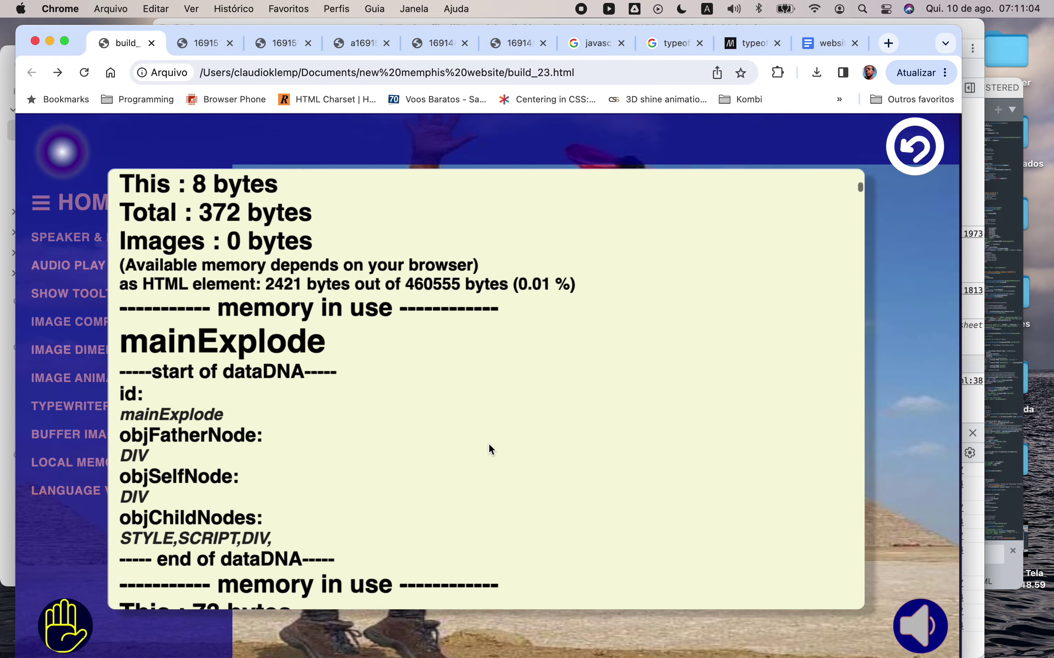
pyautogui.scroll(-15, 488, 443)
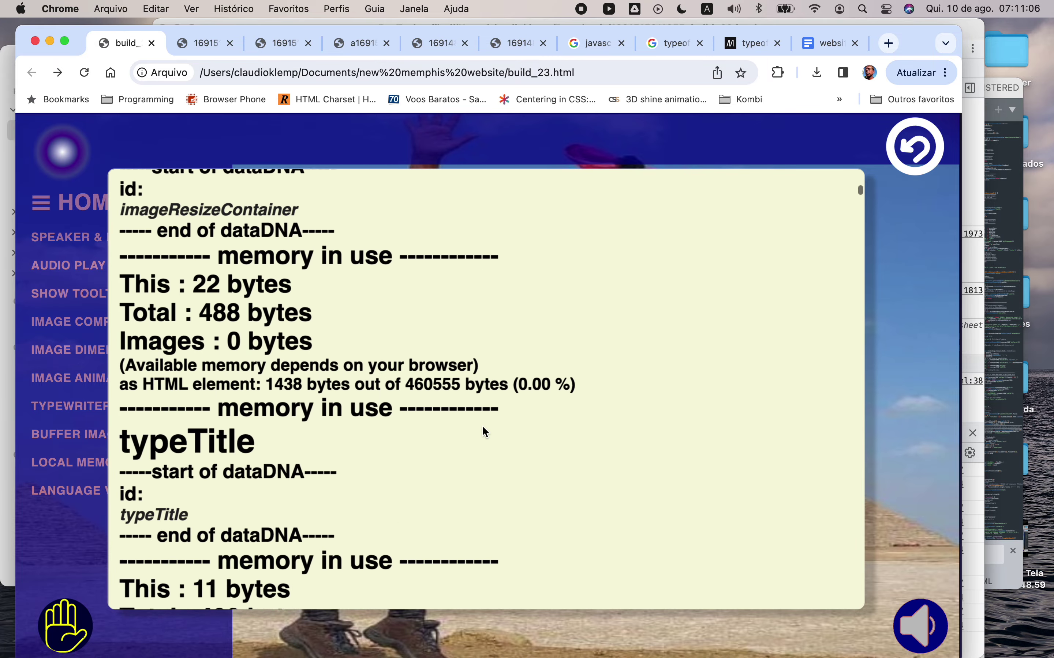
pyautogui.scroll(-15, 485, 432)
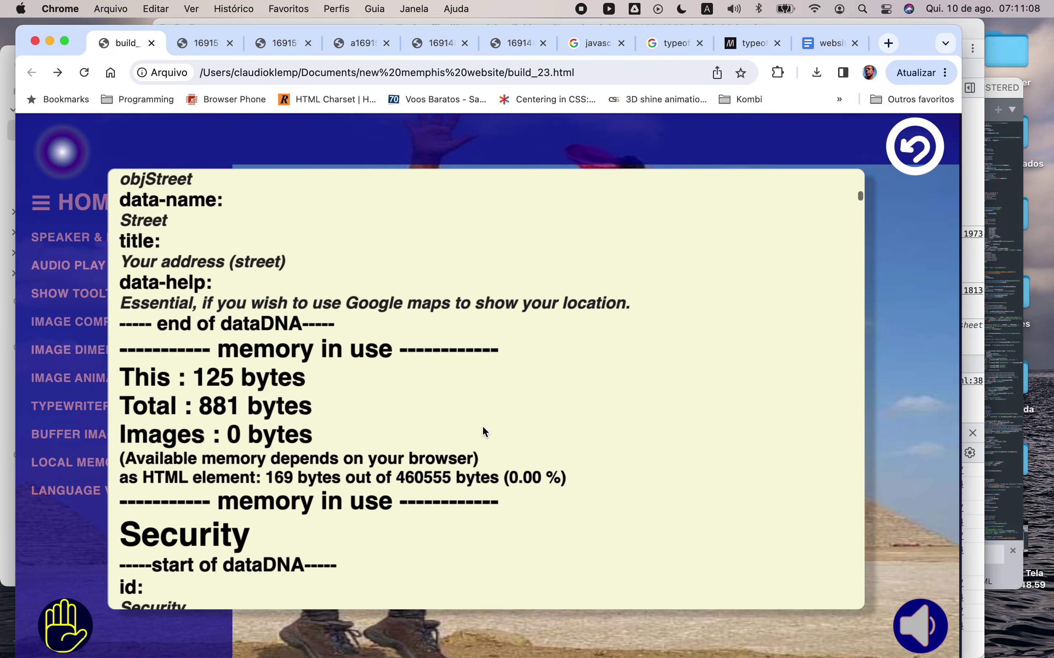
pyautogui.scroll(-15, 485, 432)
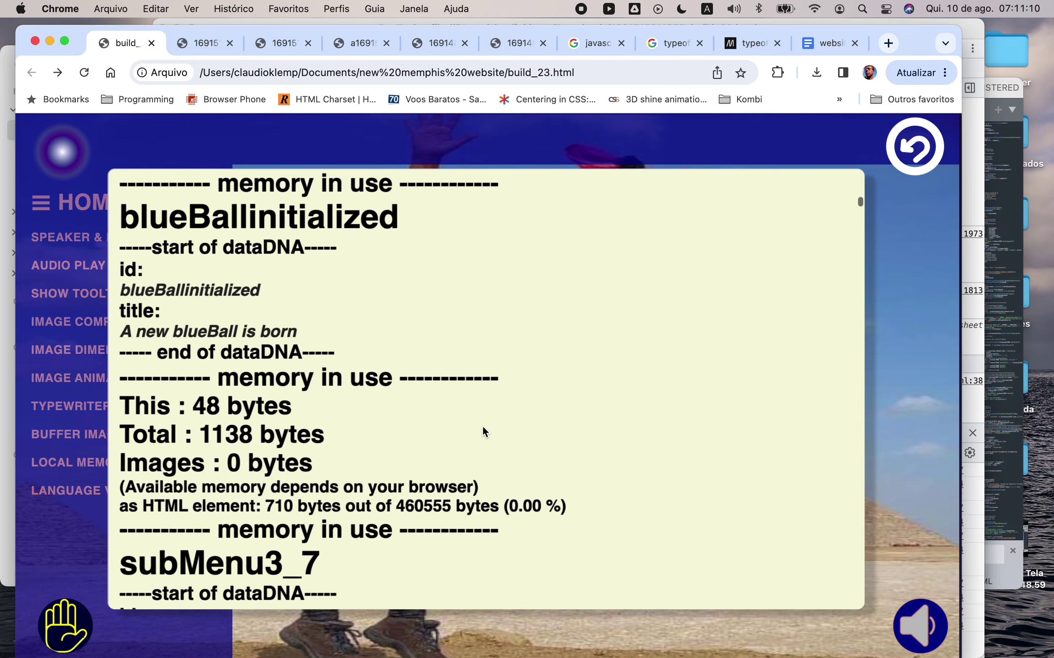
pyautogui.scroll(-15, 483, 430)
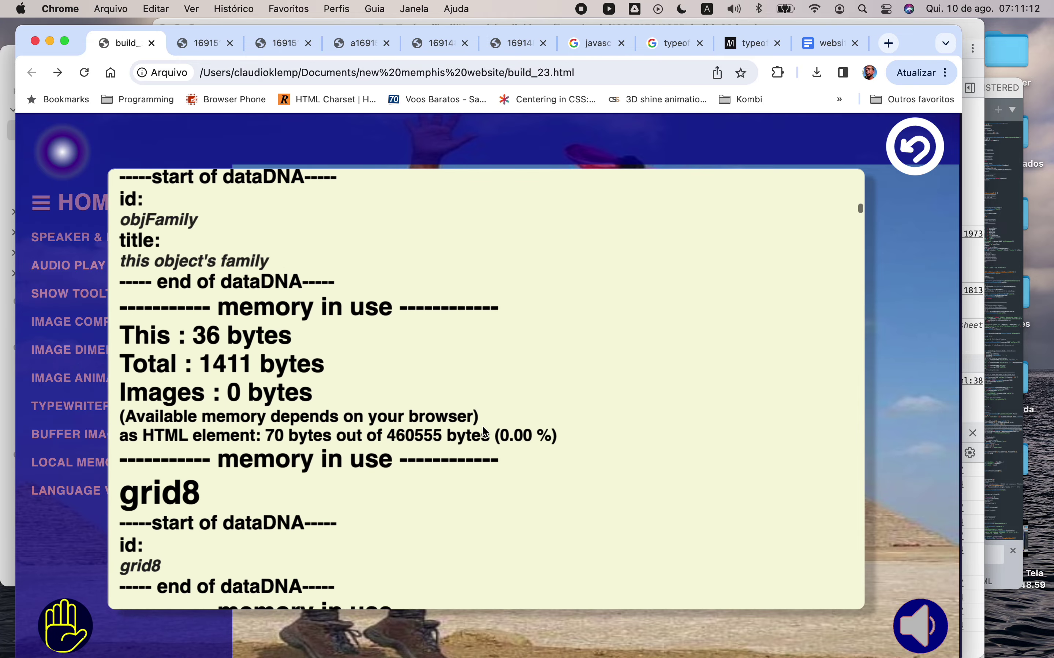
pyautogui.scroll(-15, 484, 432)
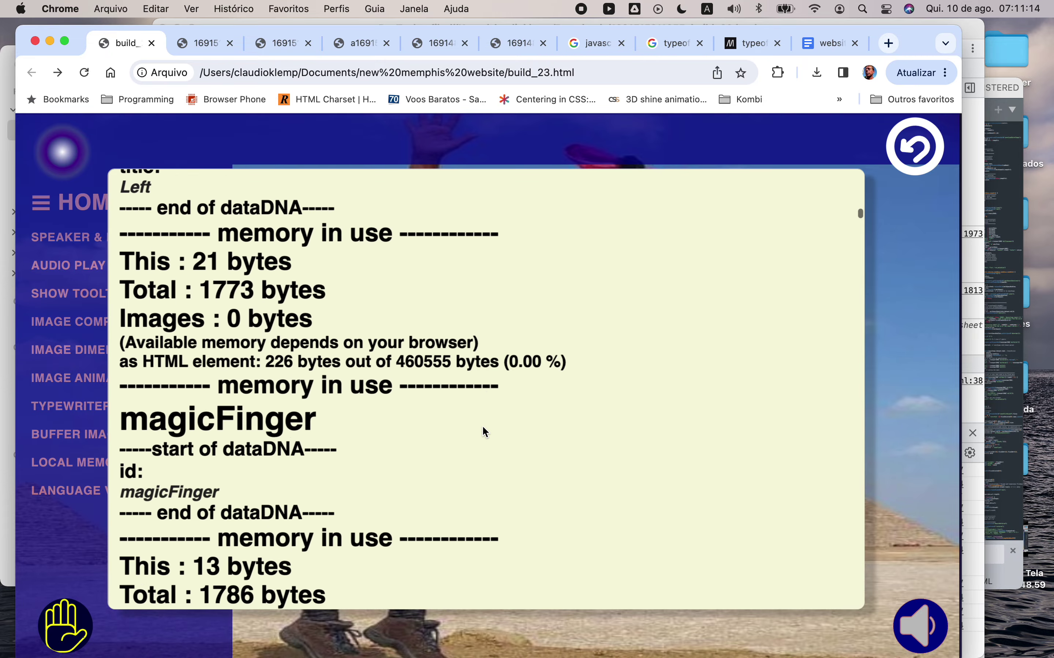
pyautogui.scroll(-15, 483, 428)
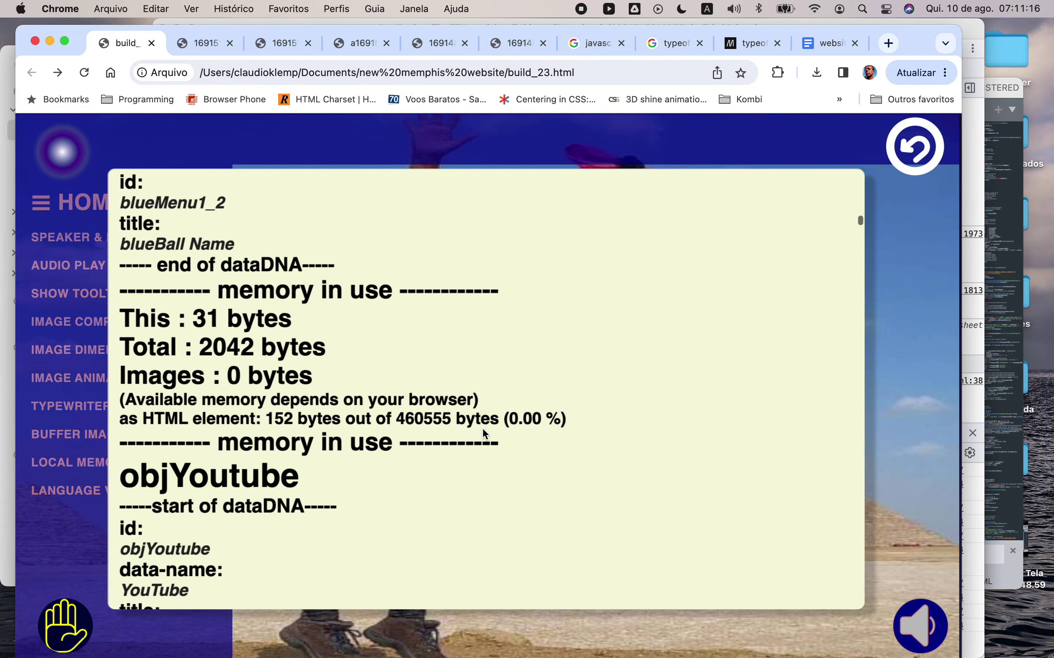
pyautogui.scroll(-15, 484, 431)
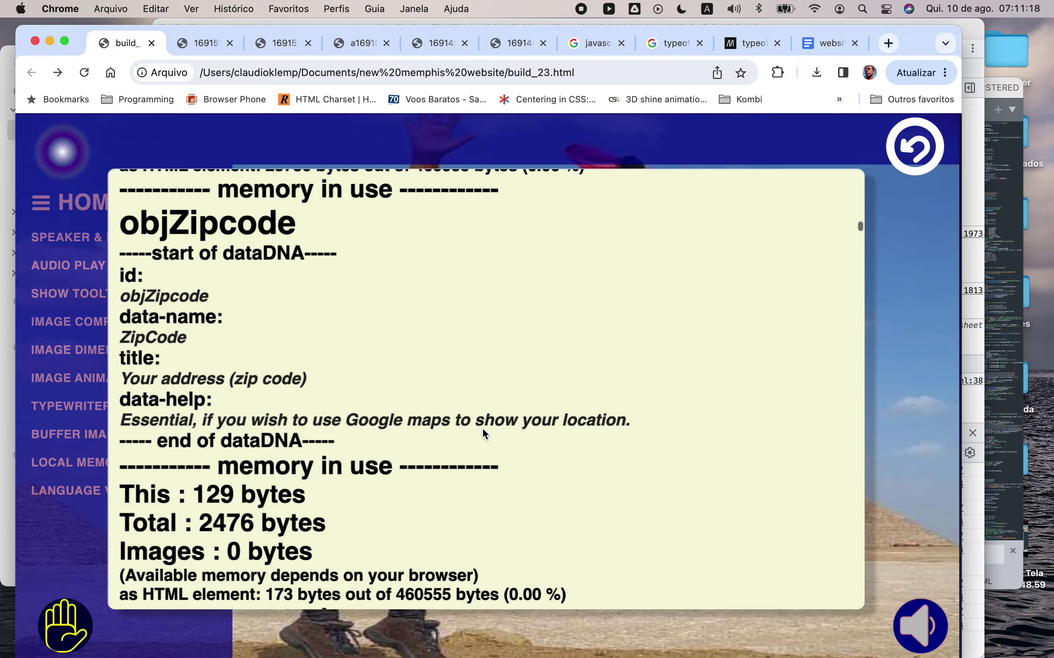
pyautogui.scroll(-15, 483, 430)
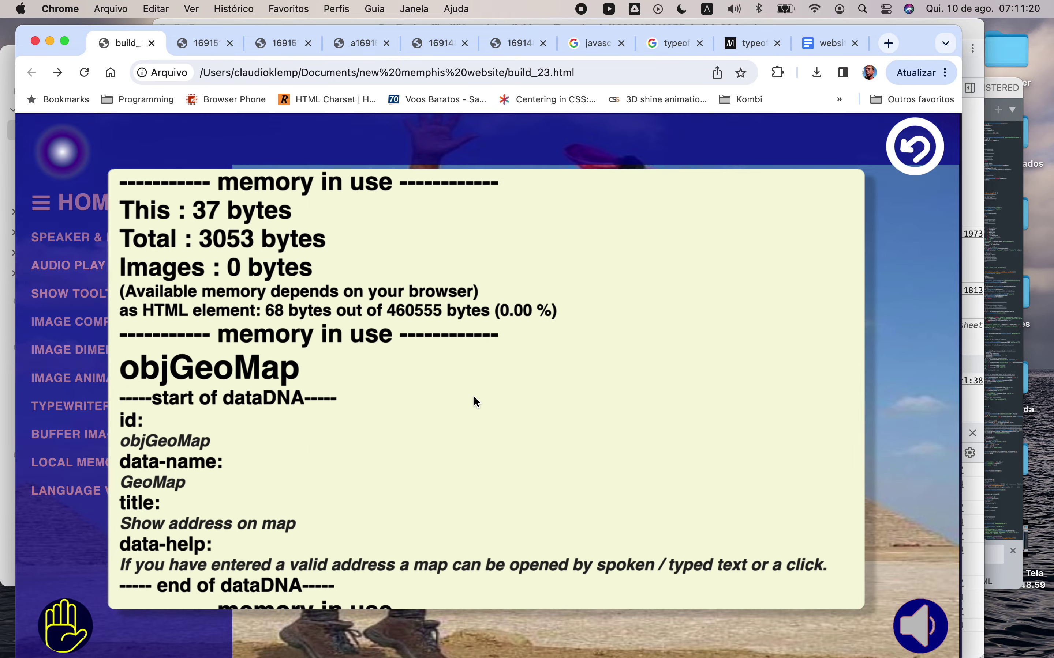
pyautogui.scroll(-15, 476, 405)
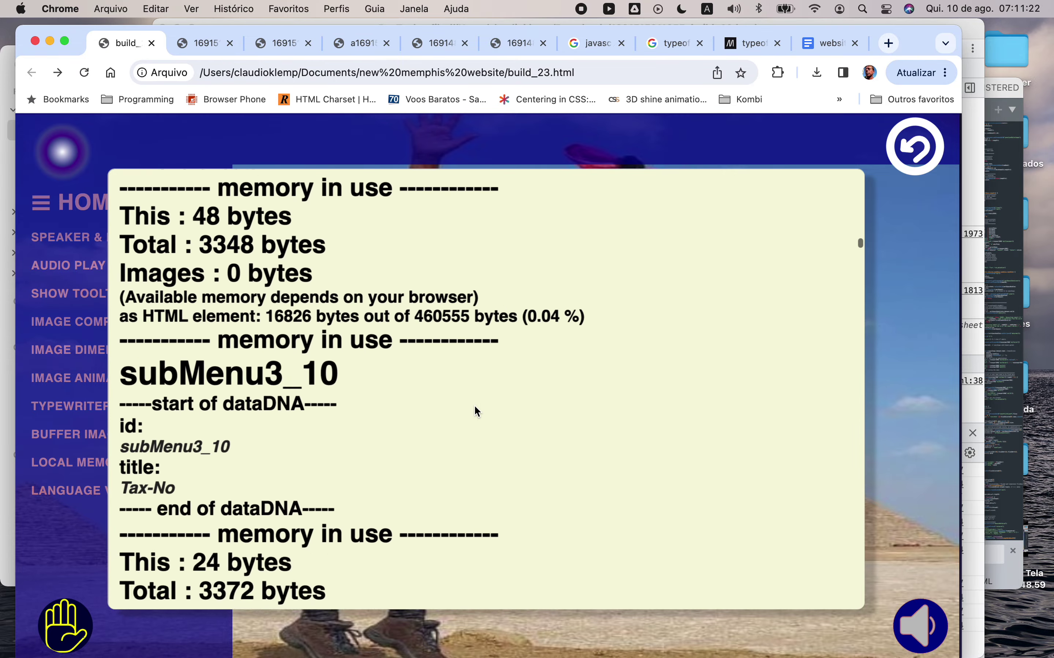
pyautogui.scroll(-15, 474, 406)
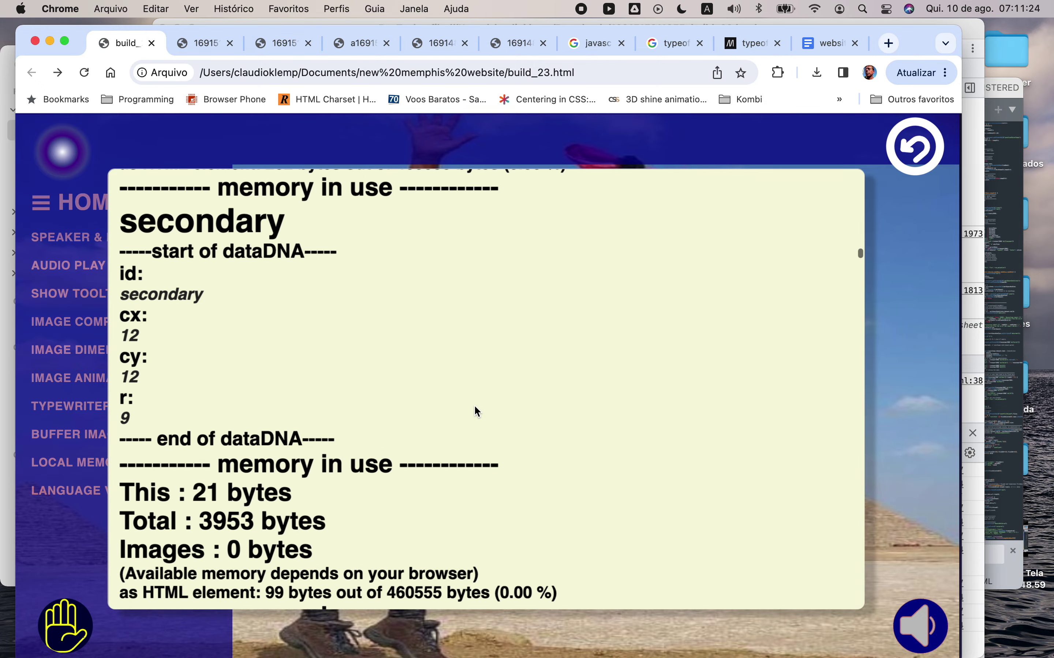
pyautogui.scroll(-12, 474, 407)
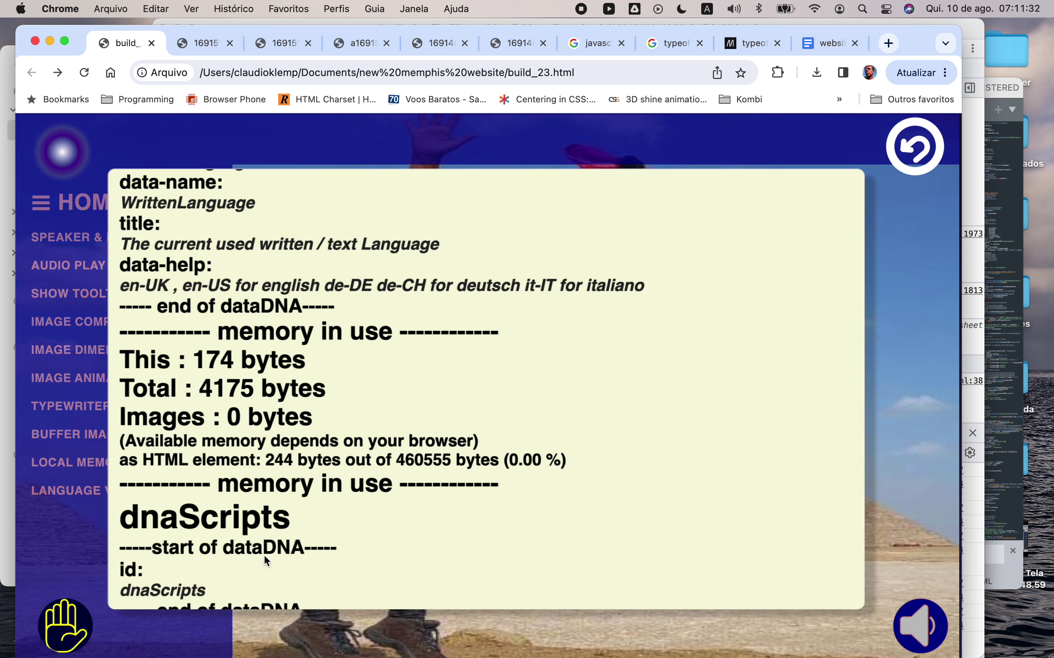
# Close the local memory details, return to the main page and browse its row of image thumbnails.
pyautogui.click(546, 365)
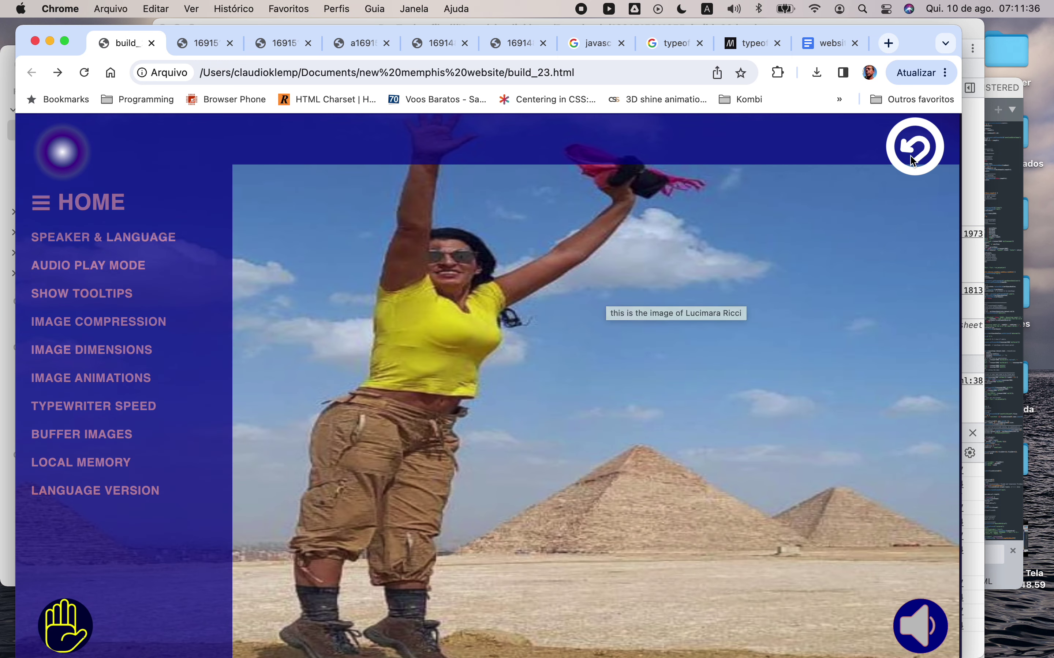
pyautogui.click(683, 290)
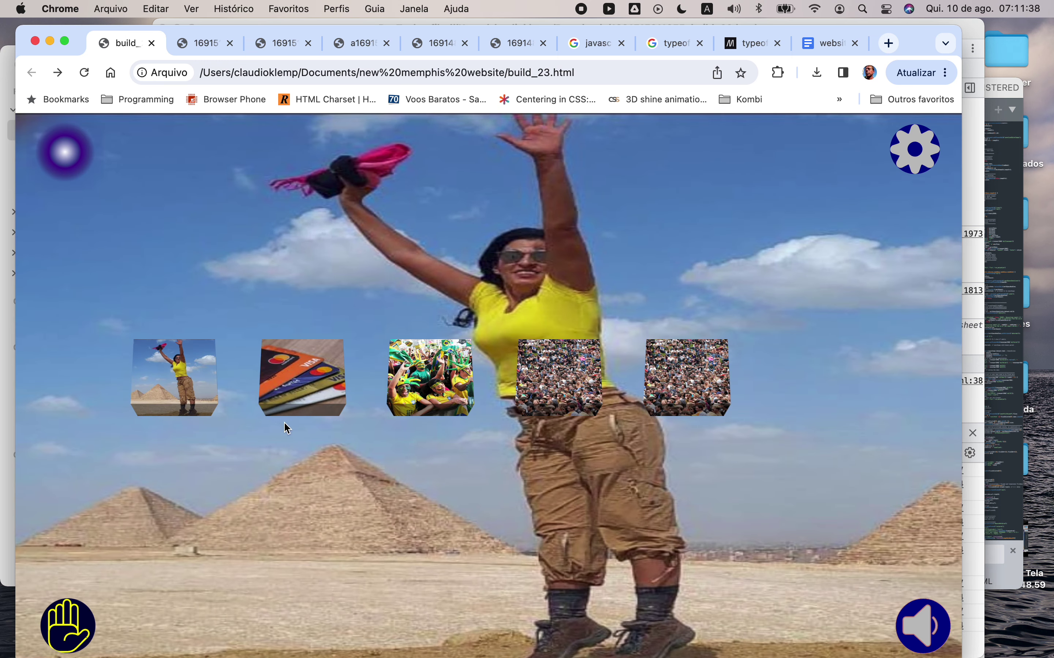
pyautogui.hscroll(5, 287, 405)
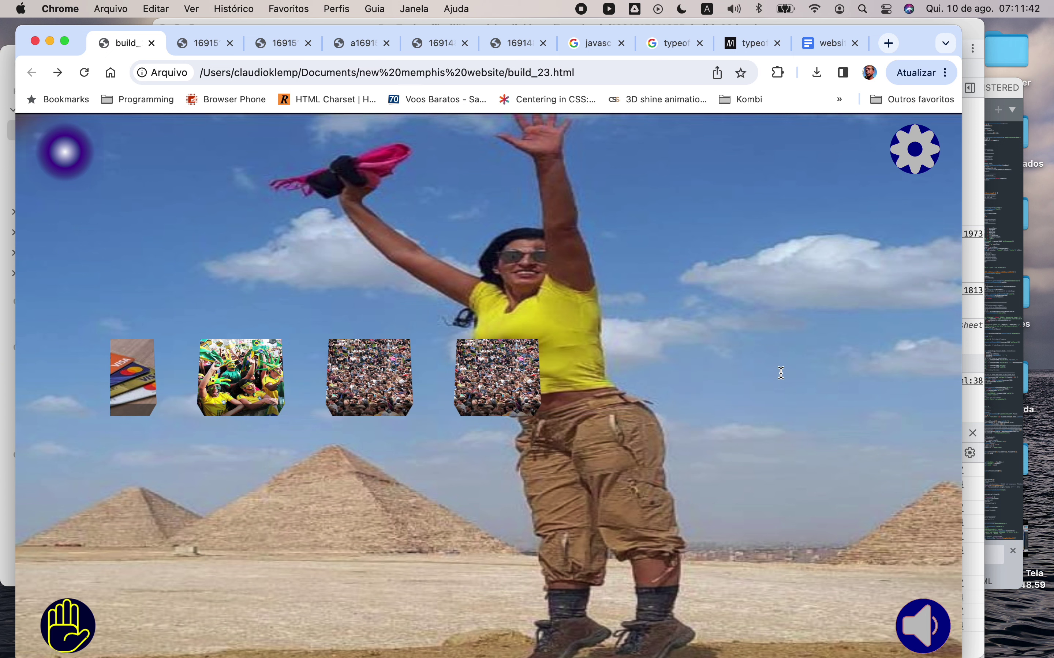
# Reload the build_23.html page and look at the downloaded page open in the adjacent tab.
pyautogui.moveTo(357, 251)
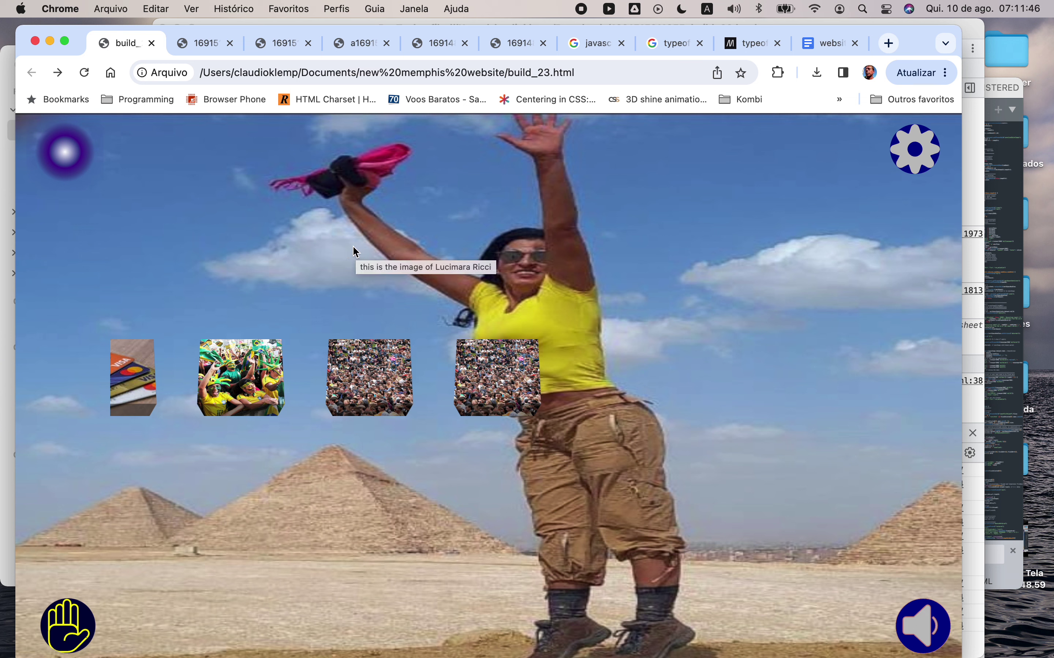
pyautogui.click(85, 75)
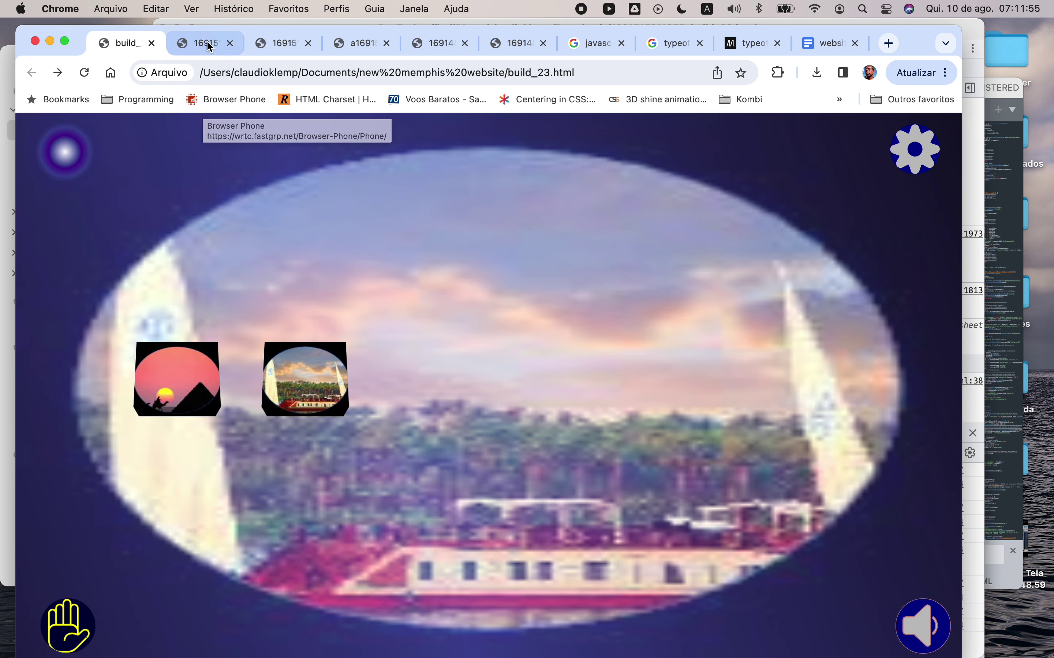
pyautogui.click(208, 44)
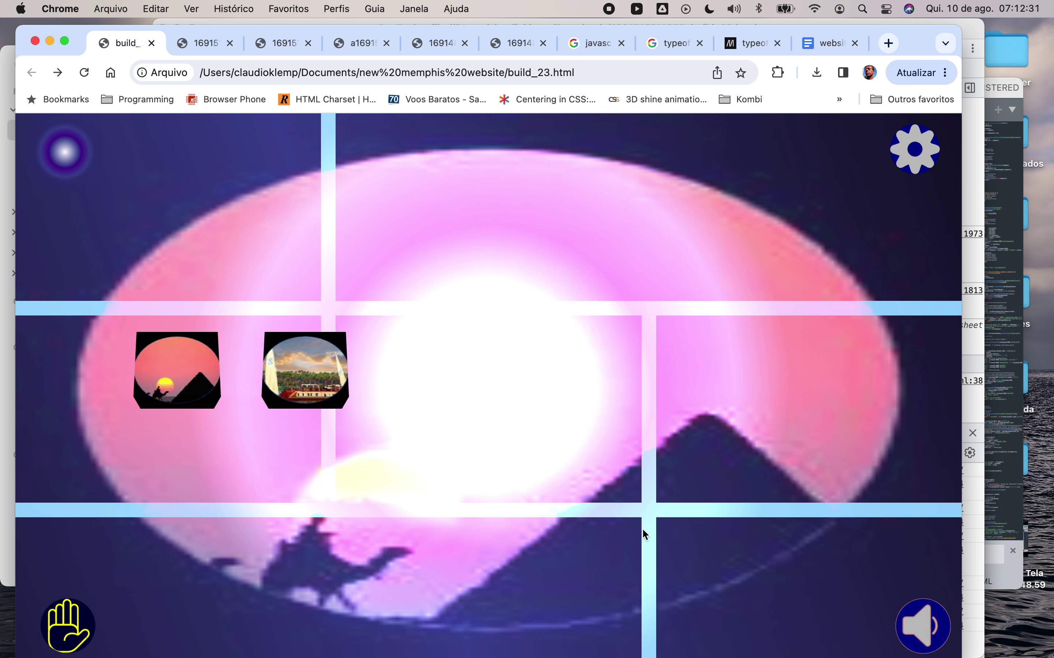
# Open the Egypt Adventure page on build_23.html and look through its title and editable "Discover and enjoy Egypt ..." text.
pyautogui.moveTo(475, 411); pyautogui.dragTo(245, 391)
pyautogui.scroll(-10, 431, 455)
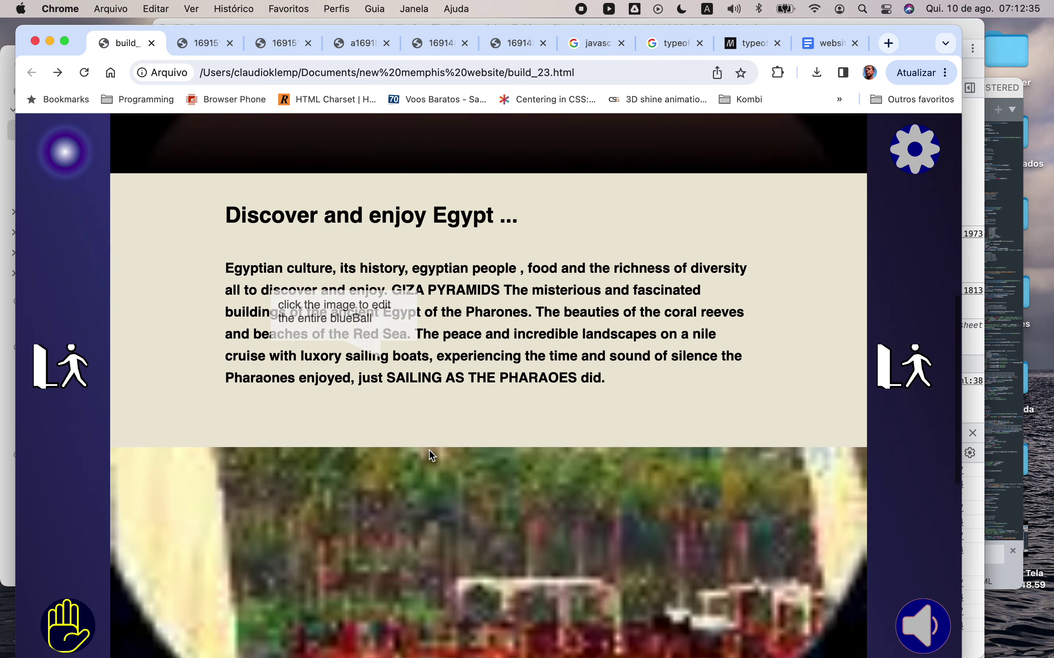
pyautogui.scroll(5, 431, 455)
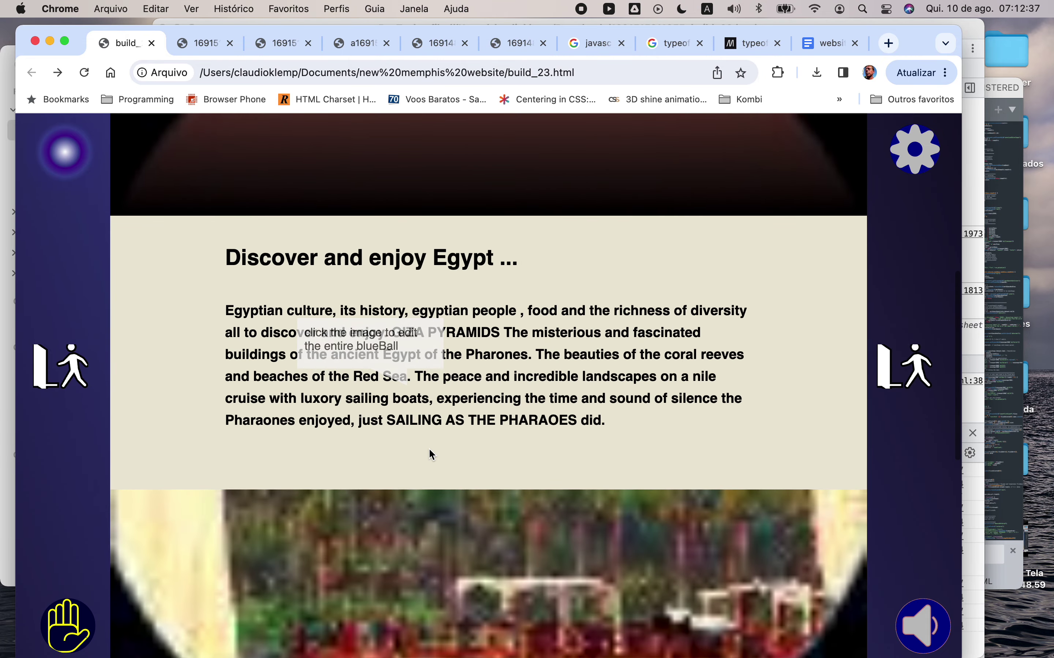
pyautogui.click(451, 377)
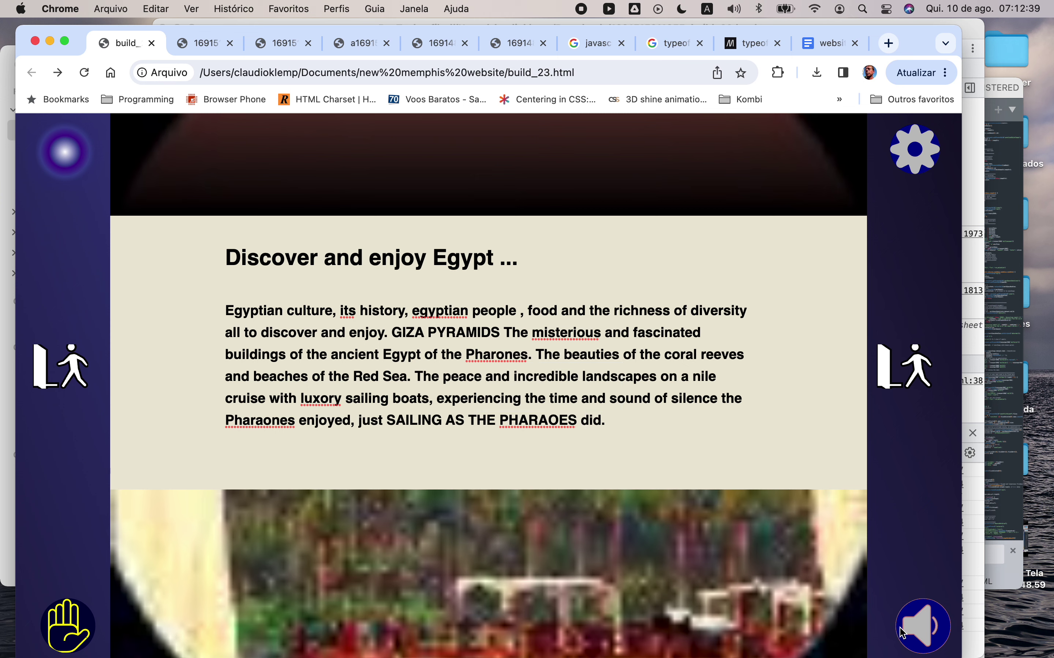
pyautogui.click(841, 601)
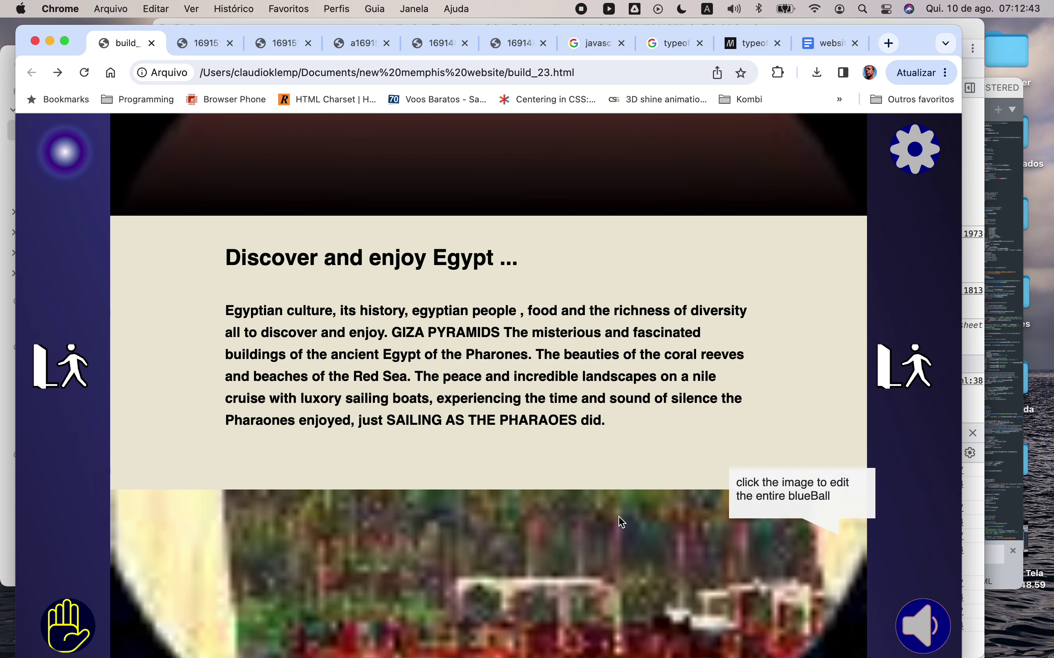
pyautogui.scroll(8, 595, 459)
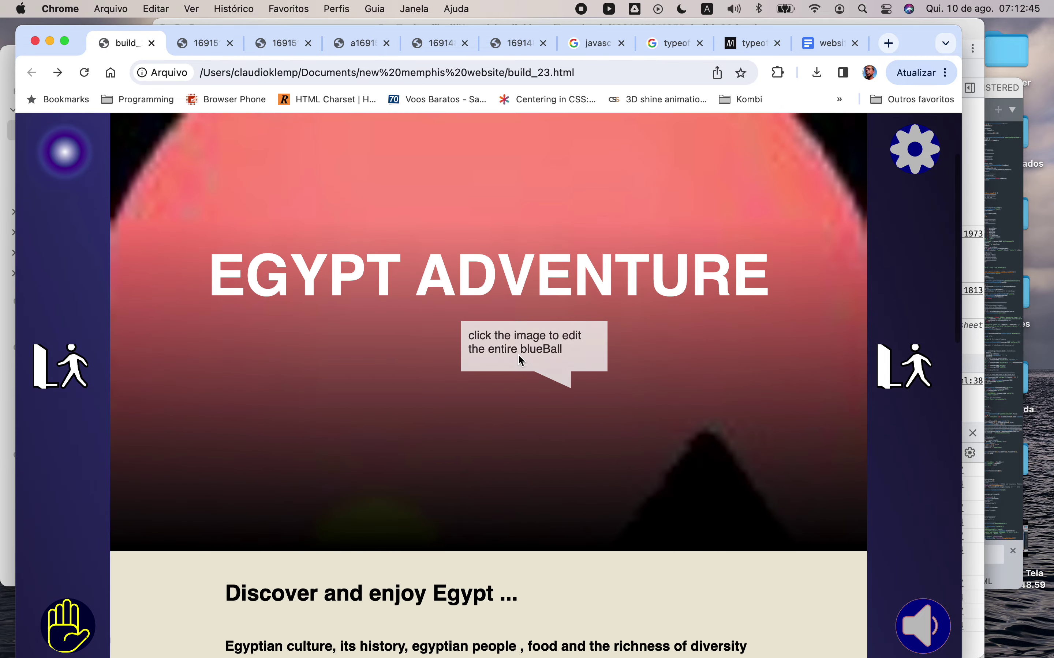
pyautogui.scroll(1, 531, 273)
pyautogui.scroll(2, 531, 273)
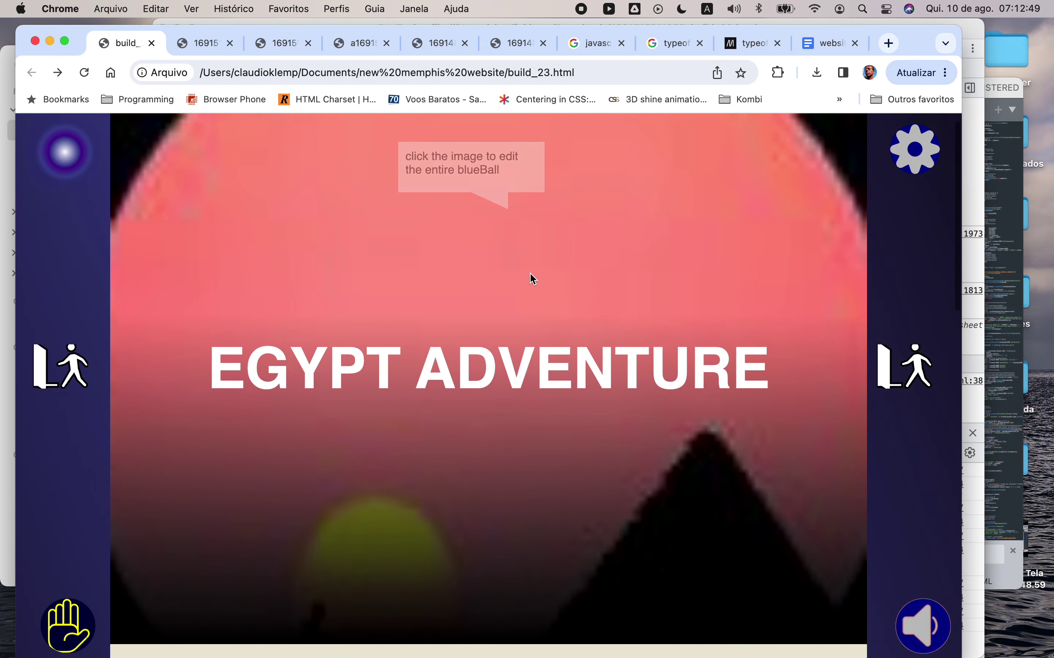
pyautogui.scroll(1, 530, 272)
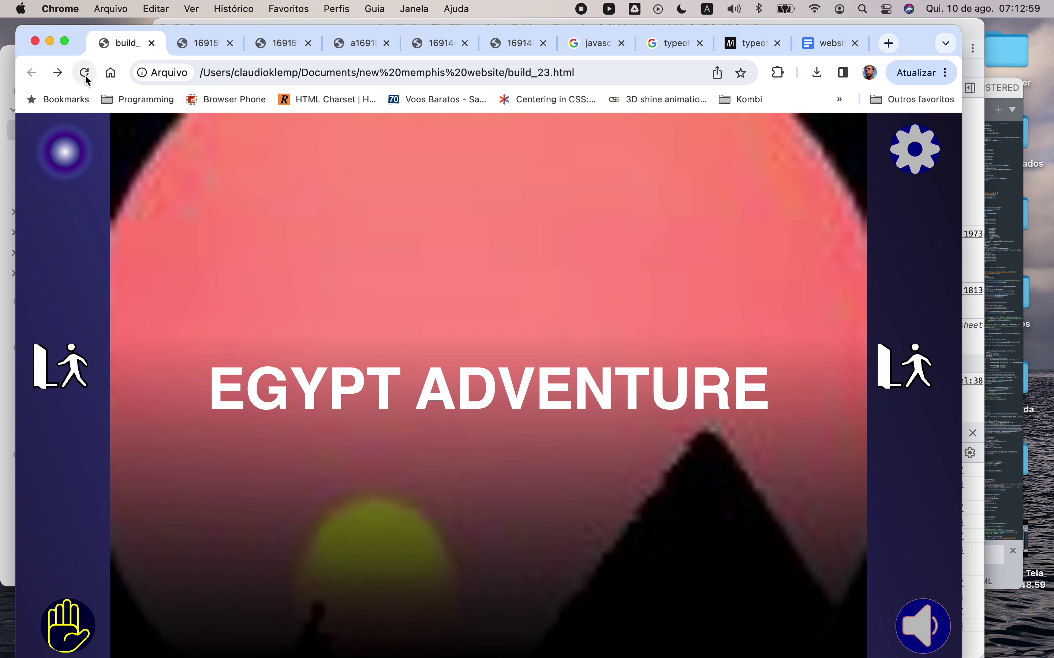
# Reload the build_23.html page and erase its local memory in the settings.
pyautogui.click(914, 165)
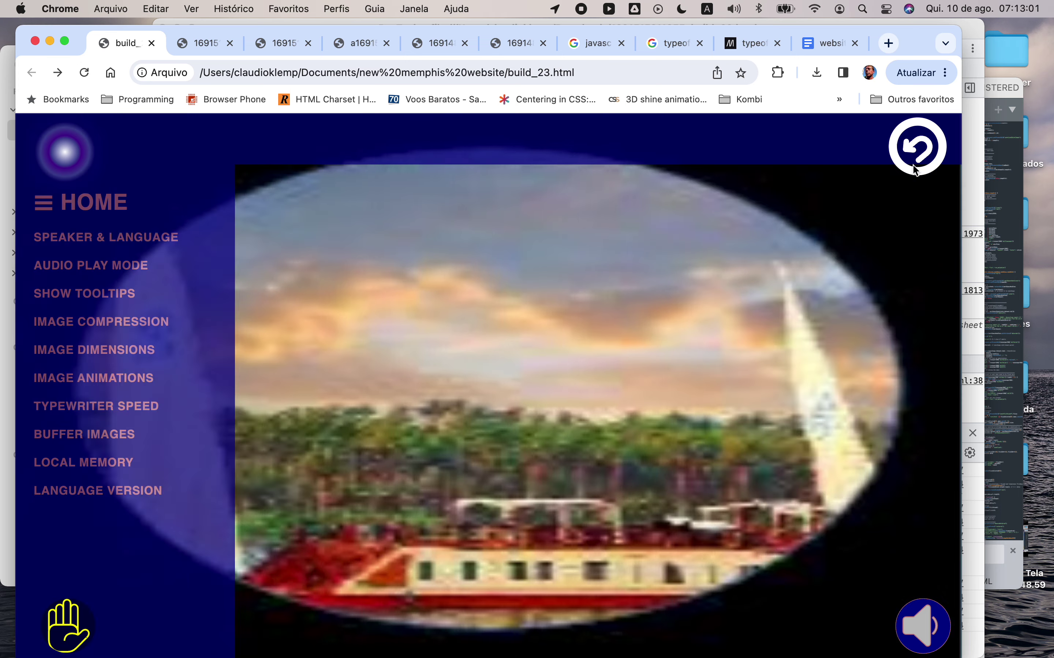
pyautogui.click(84, 74)
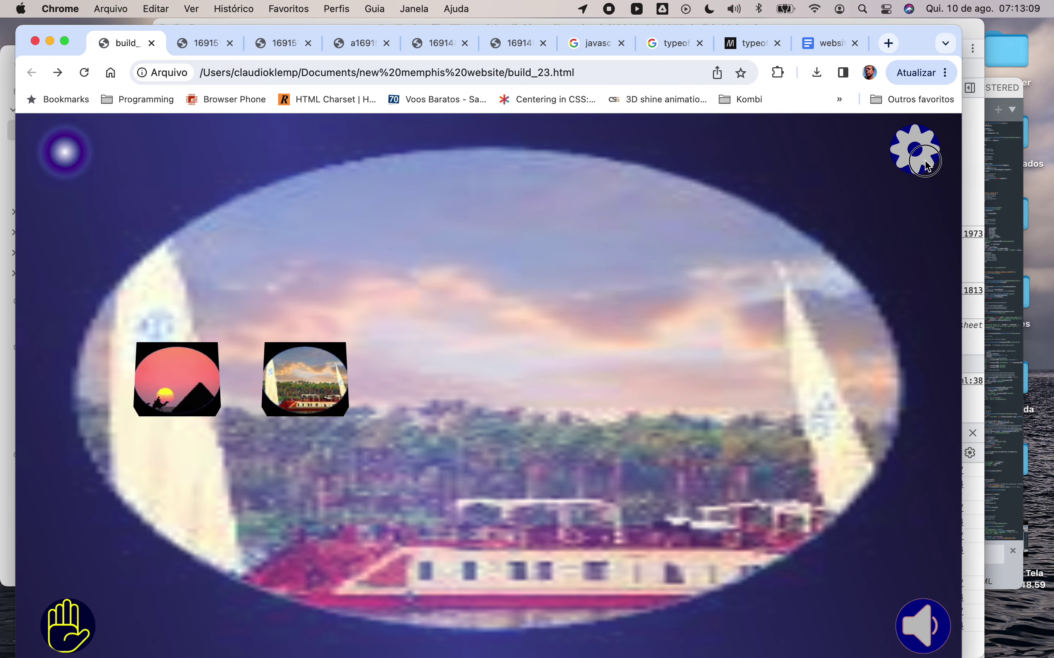
pyautogui.click(926, 164)
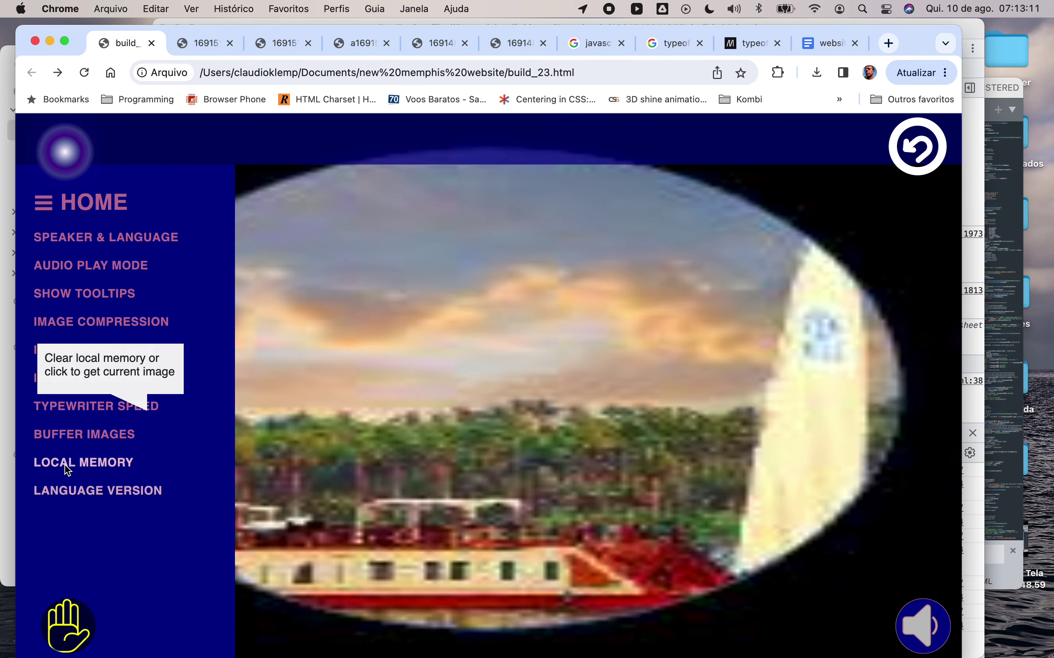
pyautogui.click(66, 467)
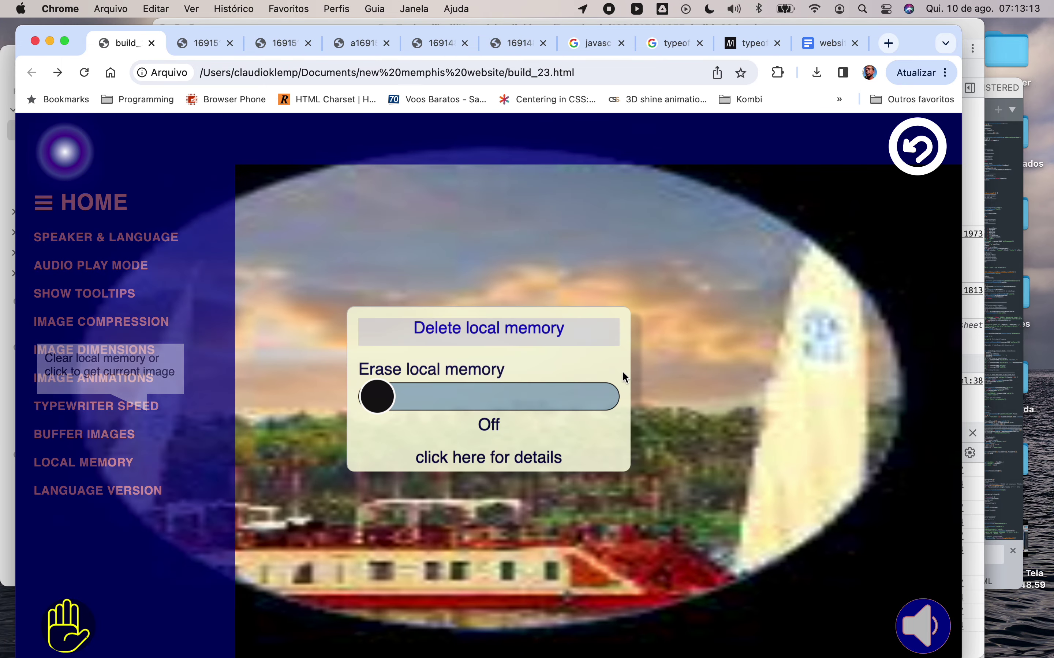
pyautogui.click(607, 396)
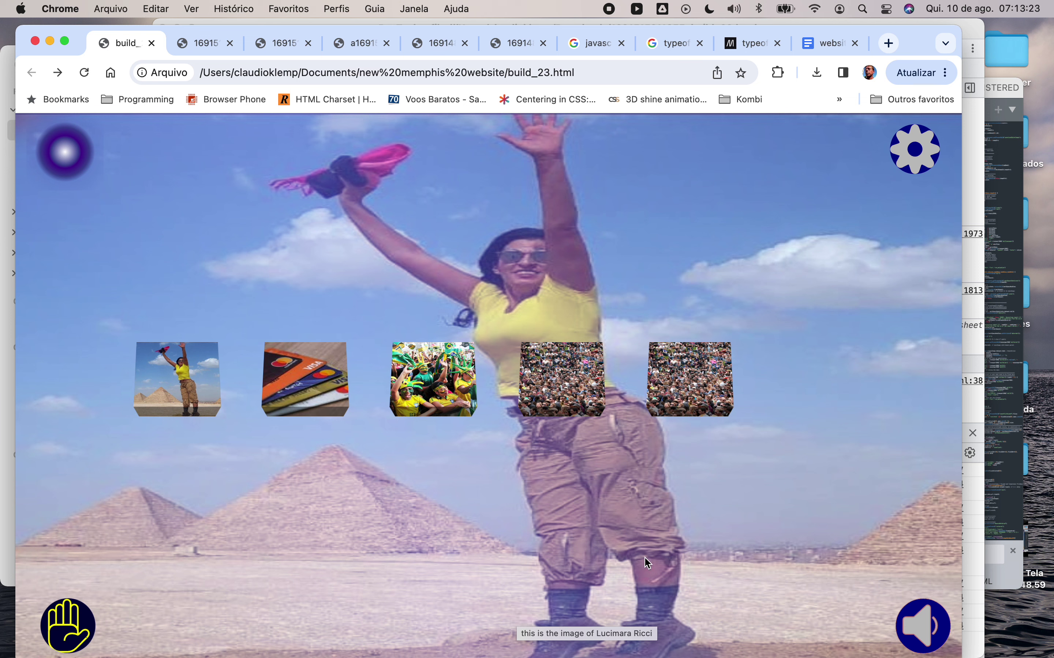
pyautogui.moveTo(843, 656)
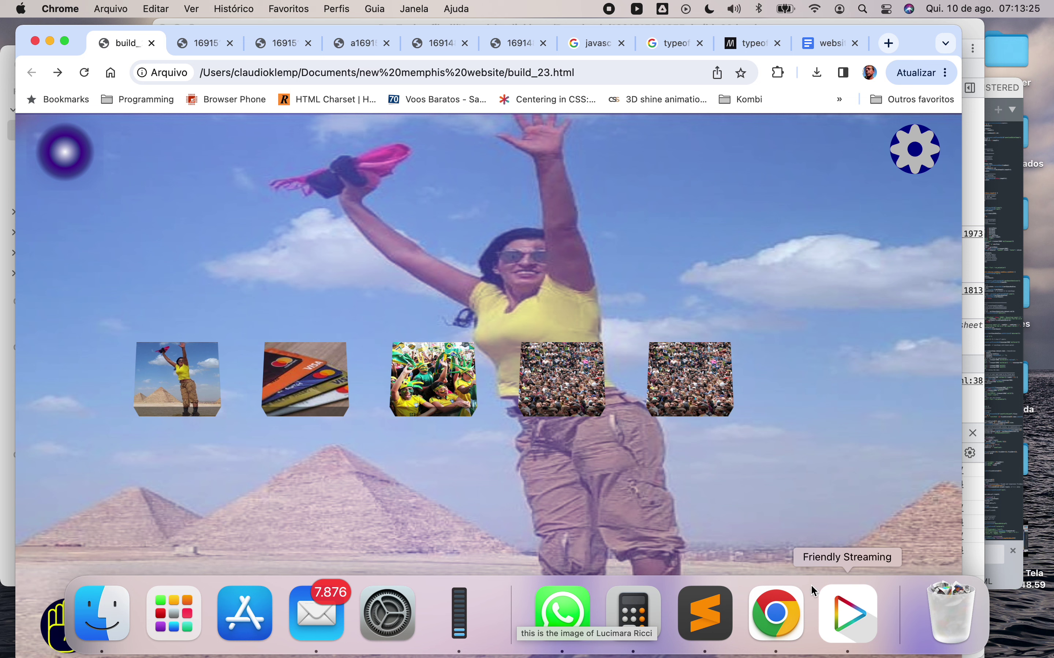